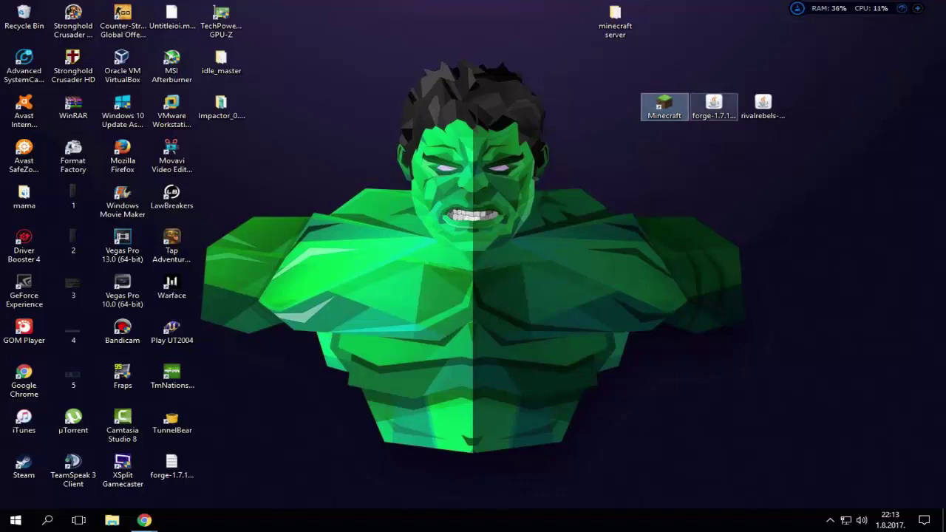
Move the Minecraft desktop shortcut one slot away from the forge-1.7.10 installer file
{"action": "left_click_drag", "start_coordinate": [664, 107], "coordinate": [615, 107]}
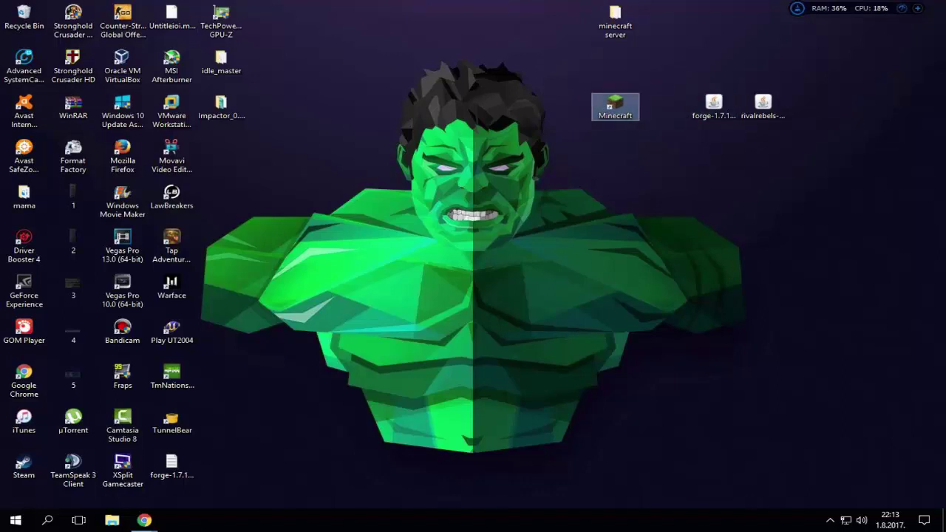
{"action": "left_click", "coordinate": [715, 107]}
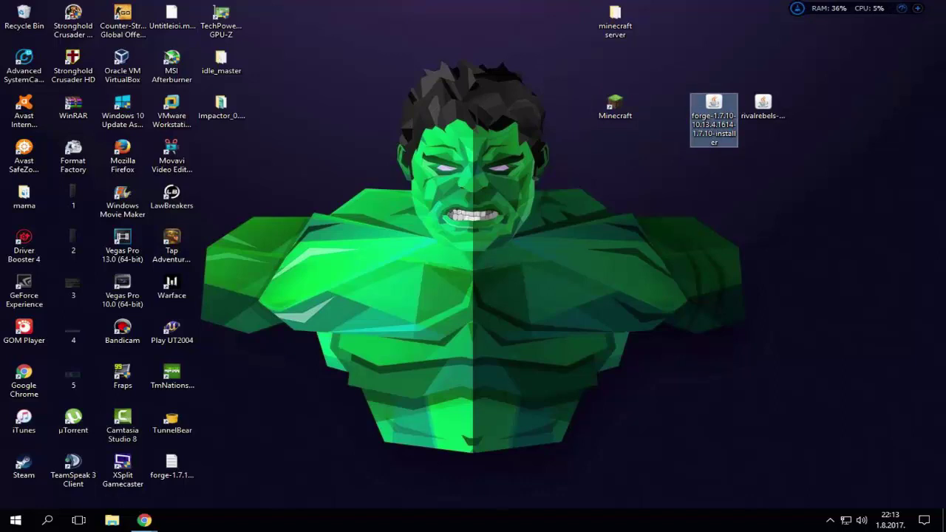
{"action": "left_click_drag", "start_coordinate": [763, 105], "coordinate": [808, 106]}
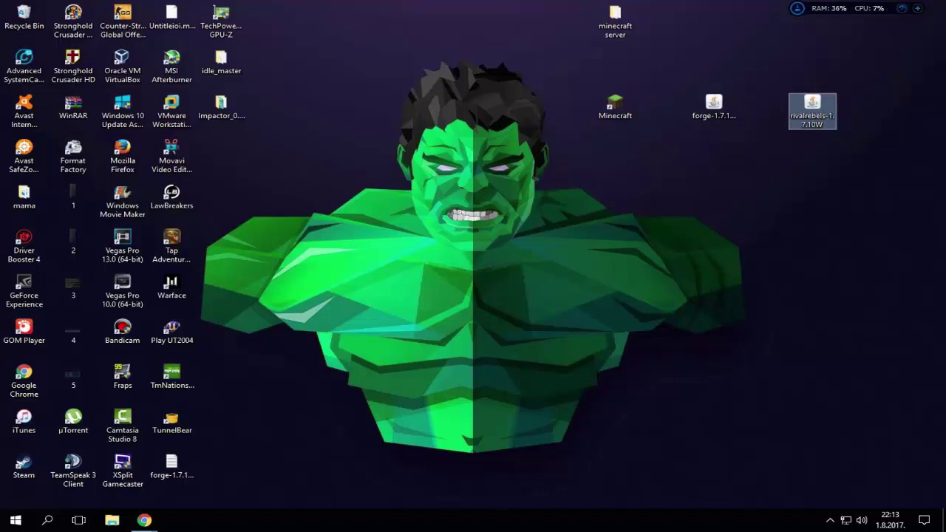
{"action": "left_click", "coordinate": [714, 174]}
{"action": "left_click", "coordinate": [714, 107]}
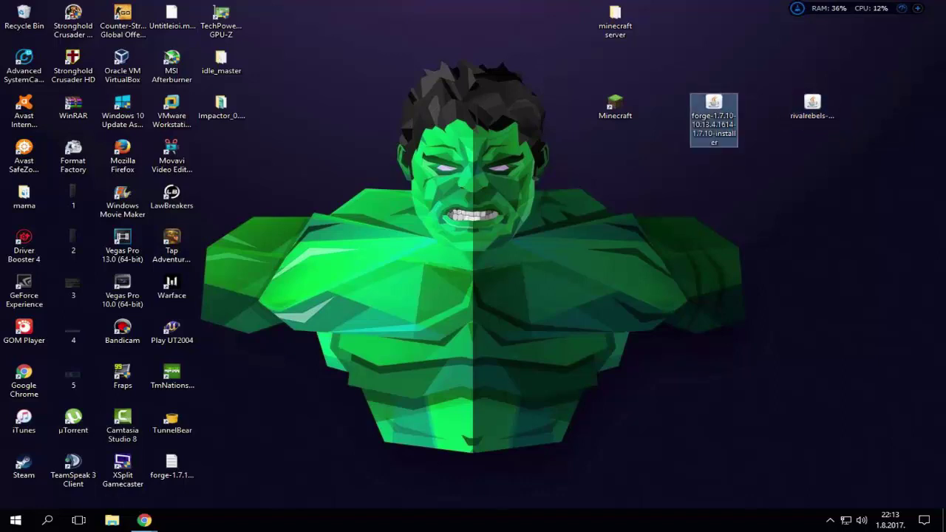
{"action": "left_click", "coordinate": [714, 177]}
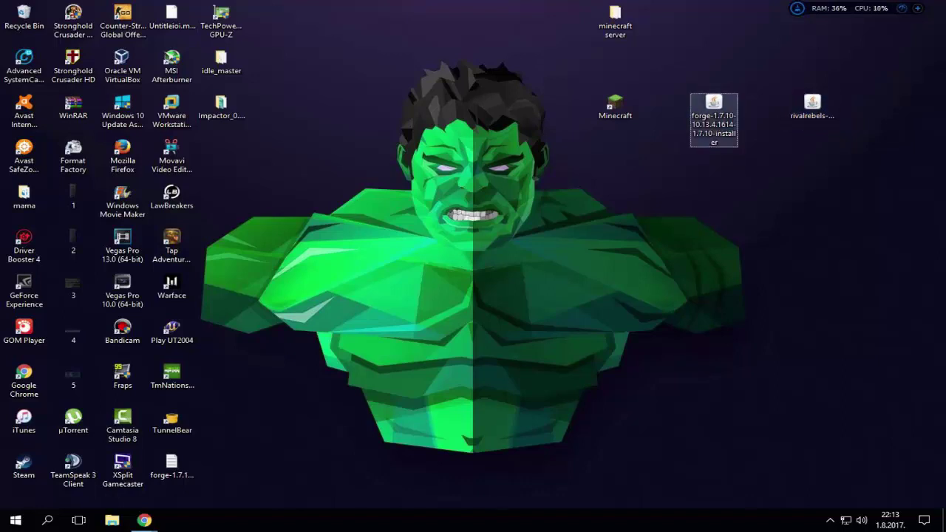
{"action": "left_click_drag", "start_coordinate": [715, 104], "coordinate": [765, 104]}
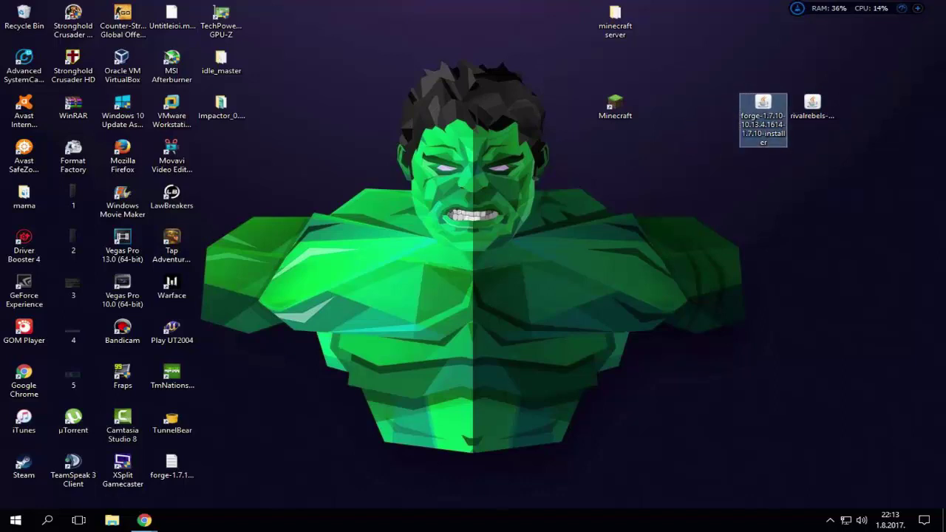
{"action": "left_click", "coordinate": [813, 104]}
{"action": "left_click", "coordinate": [764, 105]}
{"action": "left_click", "coordinate": [812, 106]}
{"action": "left_click", "coordinate": [765, 106]}
{"action": "left_click", "coordinate": [812, 106]}
{"action": "left_click", "coordinate": [764, 105]}
{"action": "left_click_drag", "start_coordinate": [764, 105], "coordinate": [714, 105]}
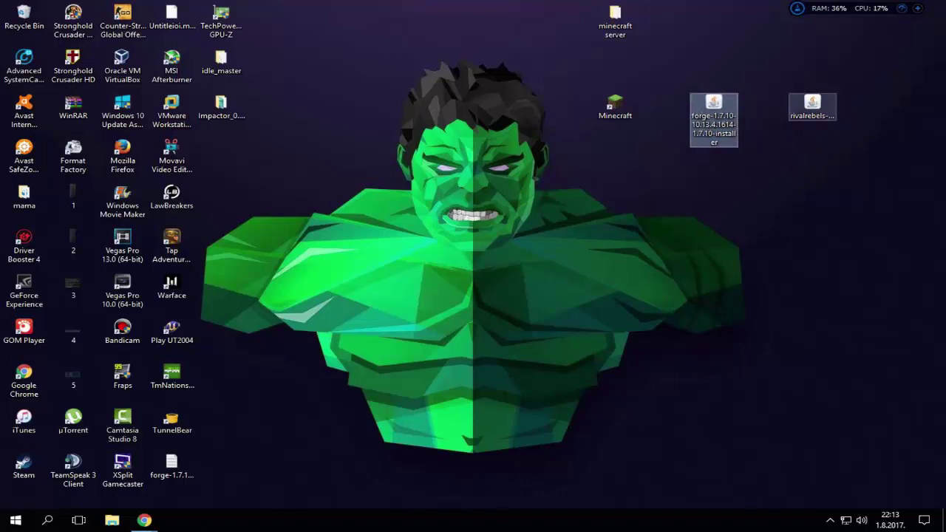
{"action": "left_click_drag", "start_coordinate": [813, 105], "coordinate": [764, 104]}
Run the forge-1.7.10-10.13.4.1614 installer and install the client into the .minecraft folder
{"action": "double_click", "coordinate": [714, 106]}
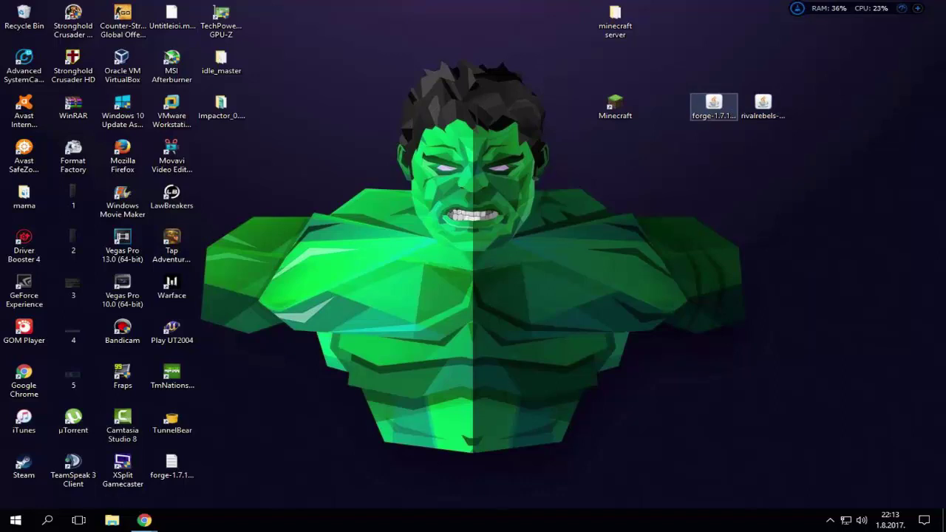
{"action": "double_click", "coordinate": [714, 108]}
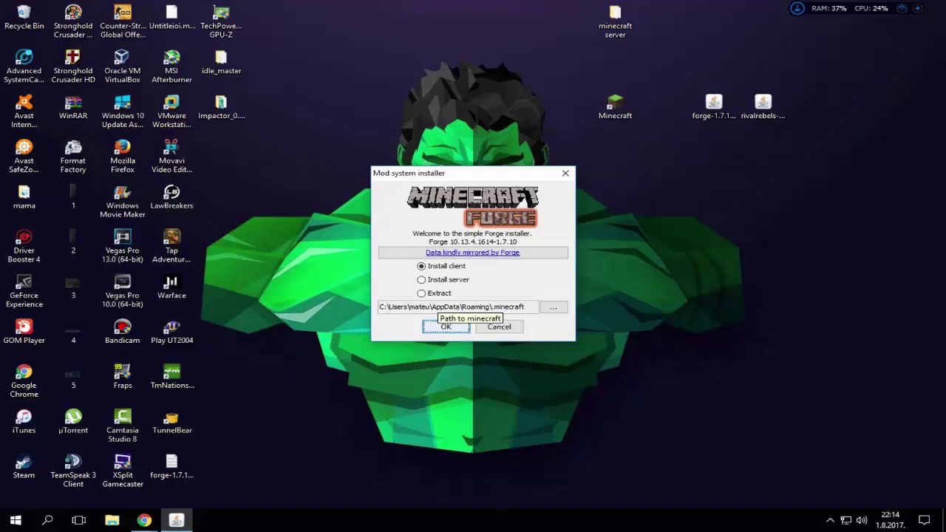
{"action": "left_click", "coordinate": [446, 326]}
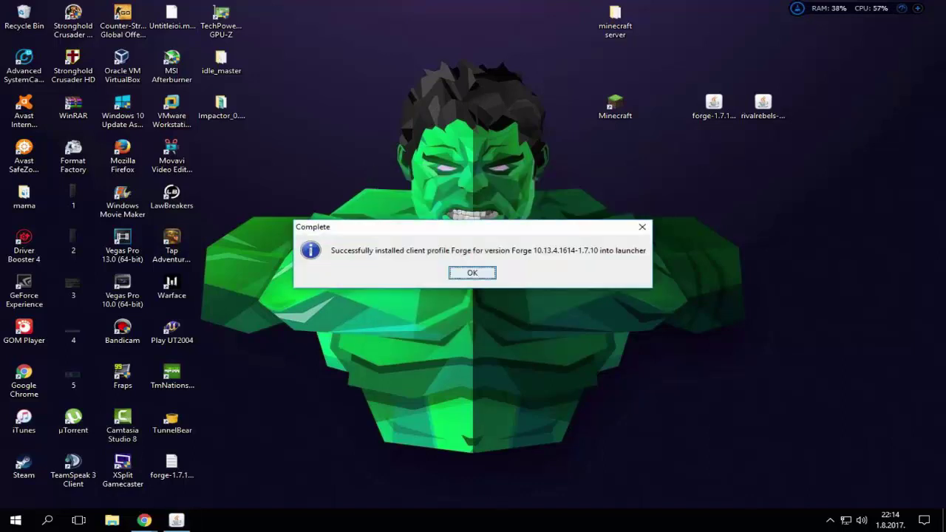
{"action": "left_click", "coordinate": [472, 273]}
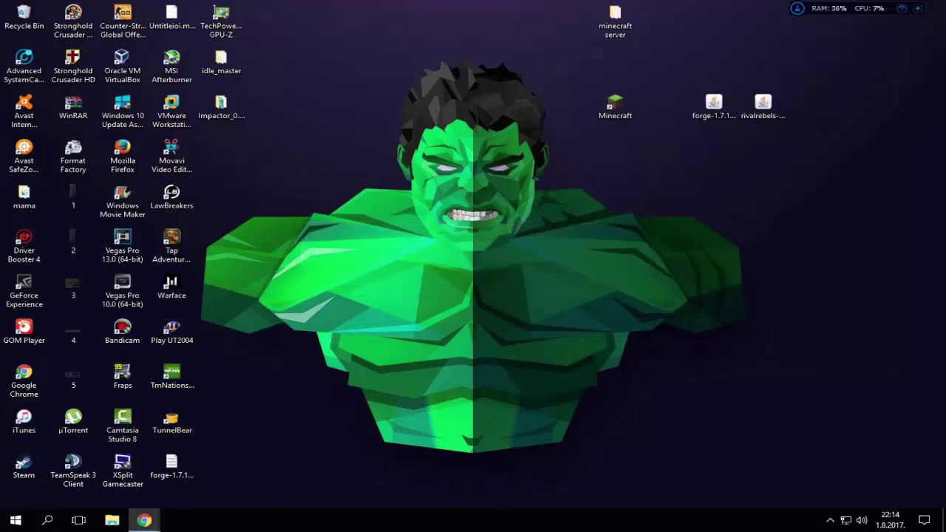
Open the mods folder inside .minecraft via %appdata%, check it for the Rival Rebels mod file, close it and refresh the desktop
{"action": "key", "text": "super+r"}
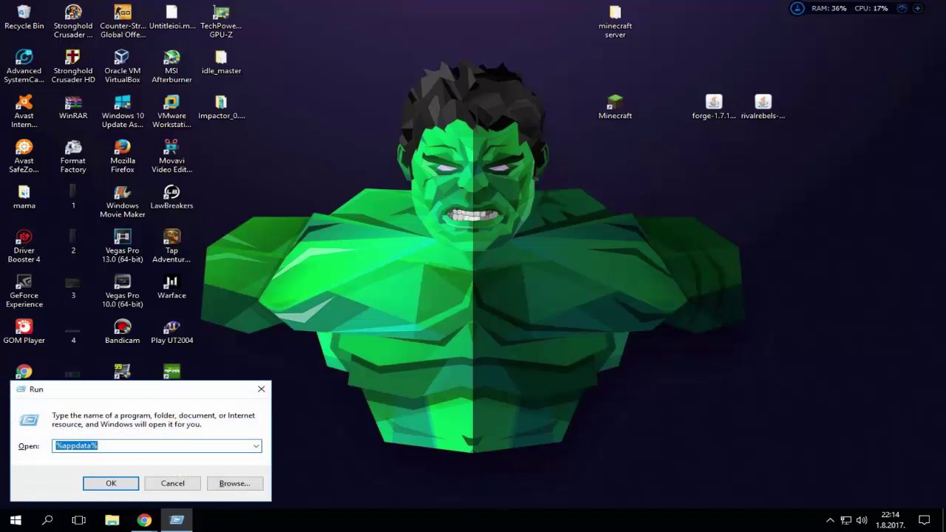
{"action": "type", "text": "%"}
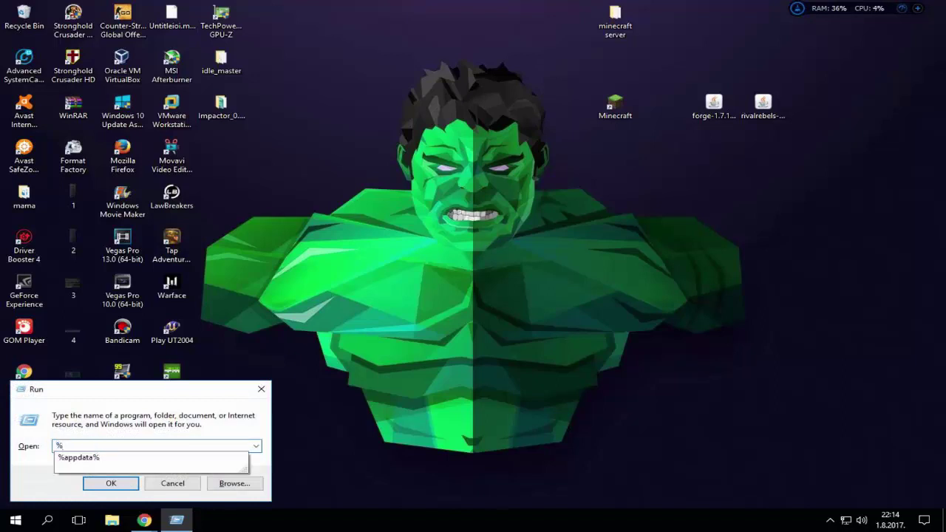
{"action": "type", "text": "appdata%"}
{"action": "key", "text": "Return"}
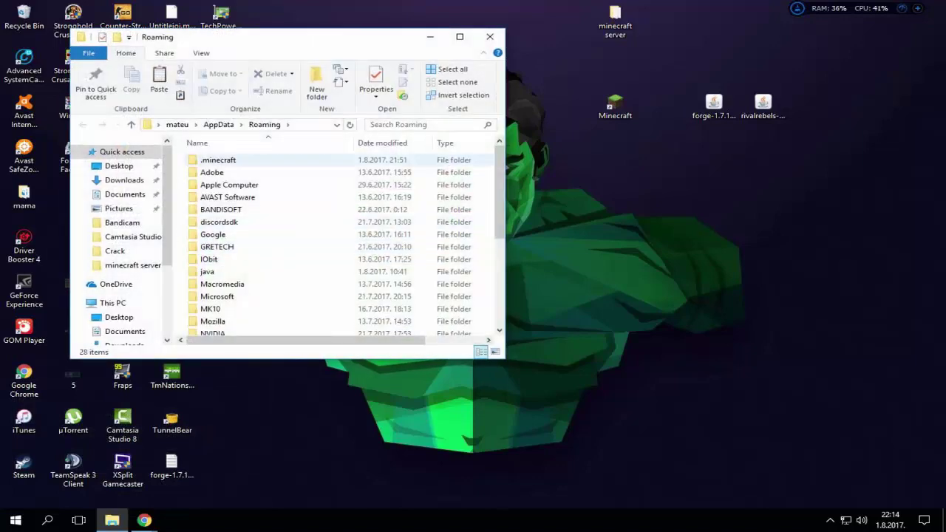
{"action": "double_click", "coordinate": [219, 160]}
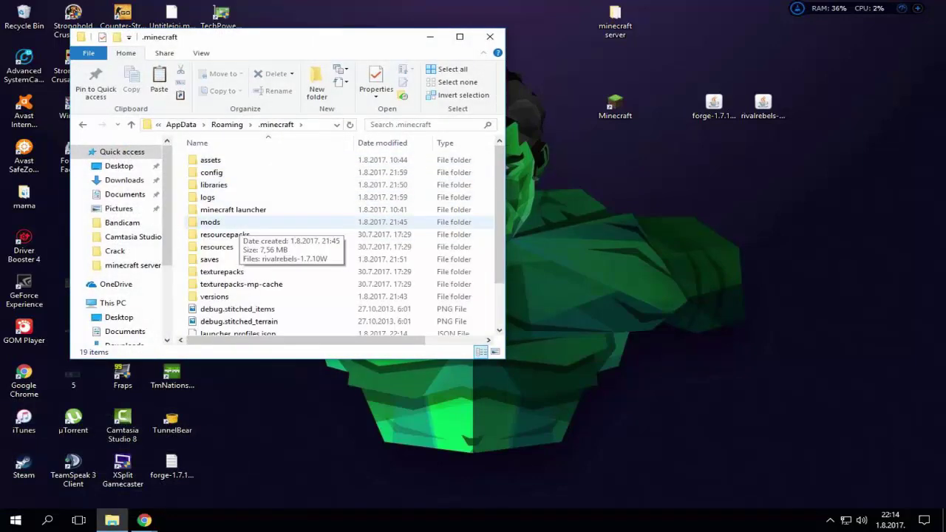
{"action": "double_click", "coordinate": [235, 222]}
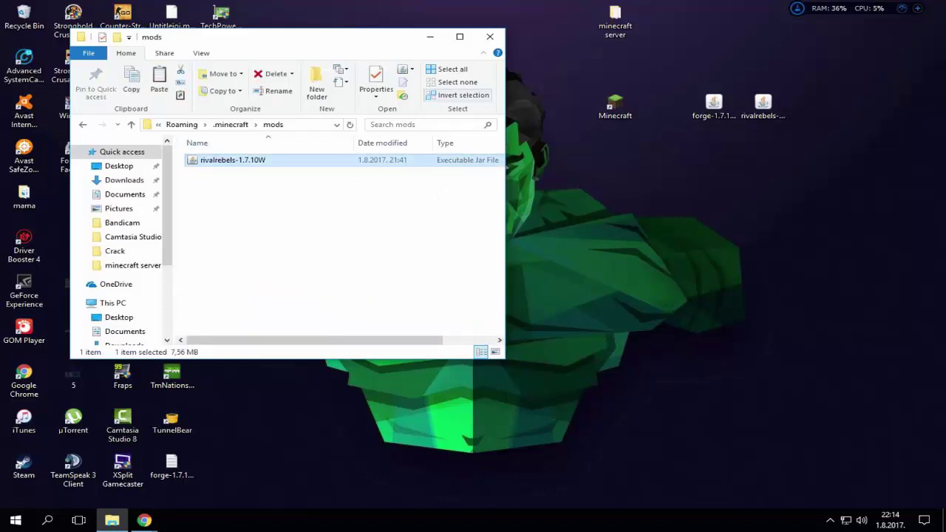
{"action": "left_click", "coordinate": [490, 36]}
{"action": "right_click", "coordinate": [493, 93]}
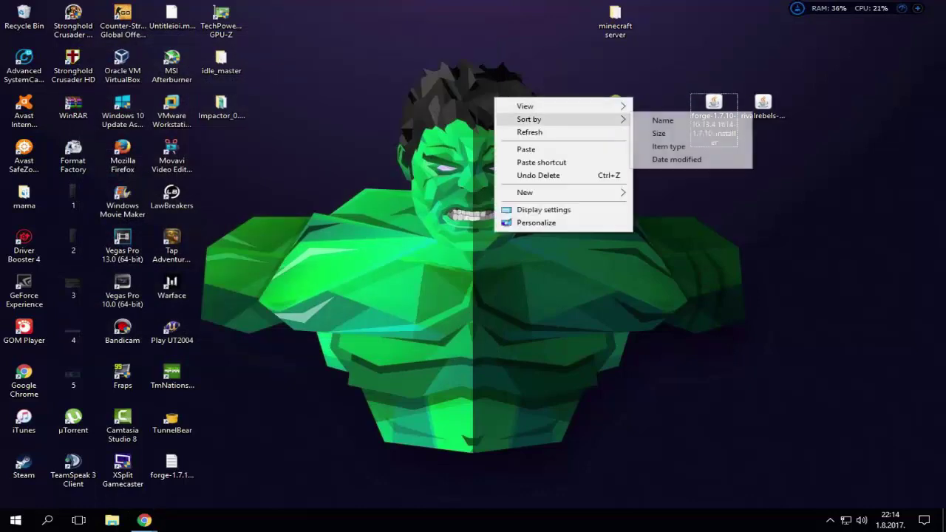
{"action": "left_click", "coordinate": [521, 133]}
Start the Minecraft launcher from the desktop and log in with the player's username
{"action": "double_click", "coordinate": [615, 106]}
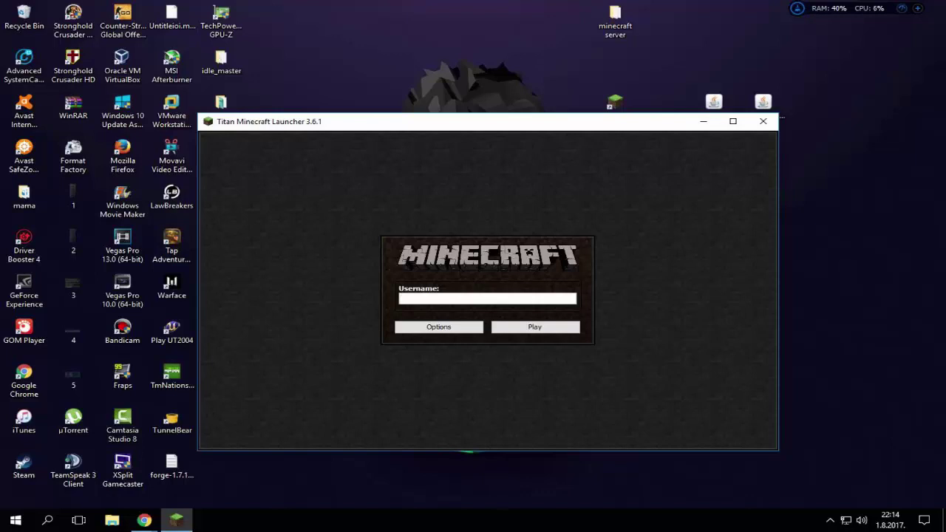
{"action": "type", "text": "Pusnierh"}
{"action": "key", "text": "Return"}
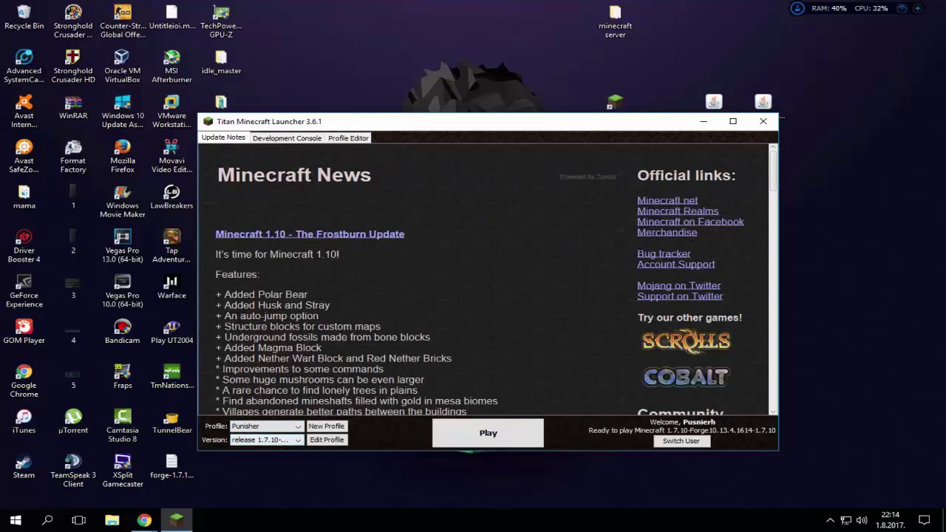
Choose the release 1.7.10-Forge10.13.4.1614-1.7.10 version for the profile and launch the game
{"action": "left_click", "coordinate": [267, 440]}
{"action": "key", "text": "Down"}
{"action": "key", "text": "Down"}
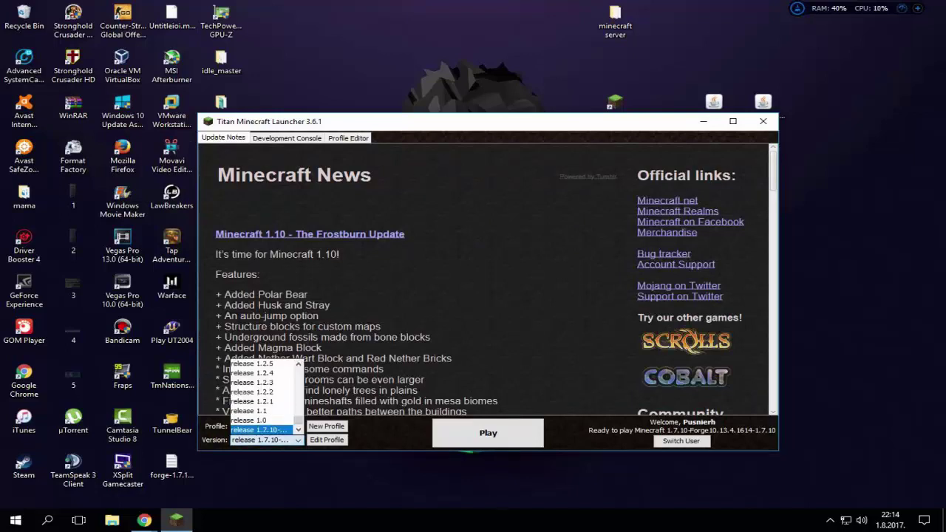
{"action": "key", "text": "Return"}
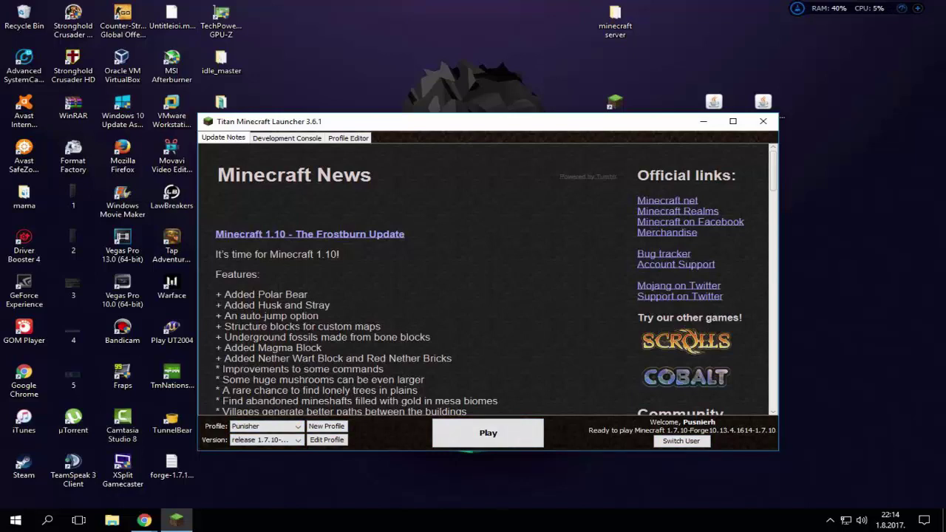
{"action": "left_click", "coordinate": [488, 433]}
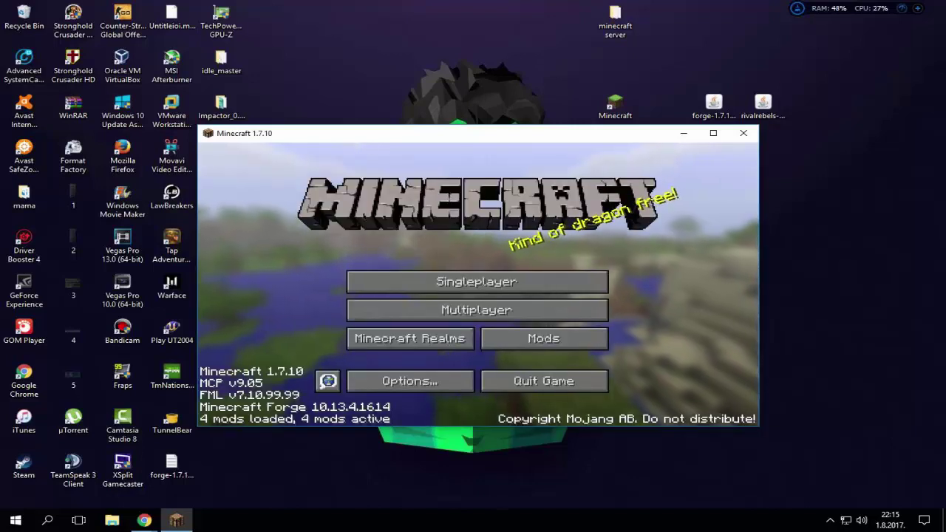
Check the Rival Rebels entry in the game's mod list and return to the title screen
{"action": "left_click", "coordinate": [544, 338]}
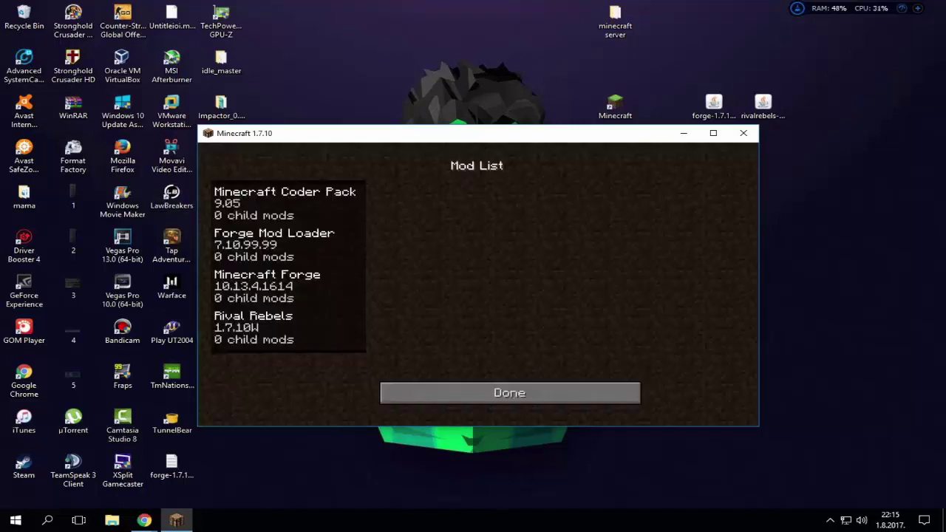
{"action": "left_click", "coordinate": [284, 327]}
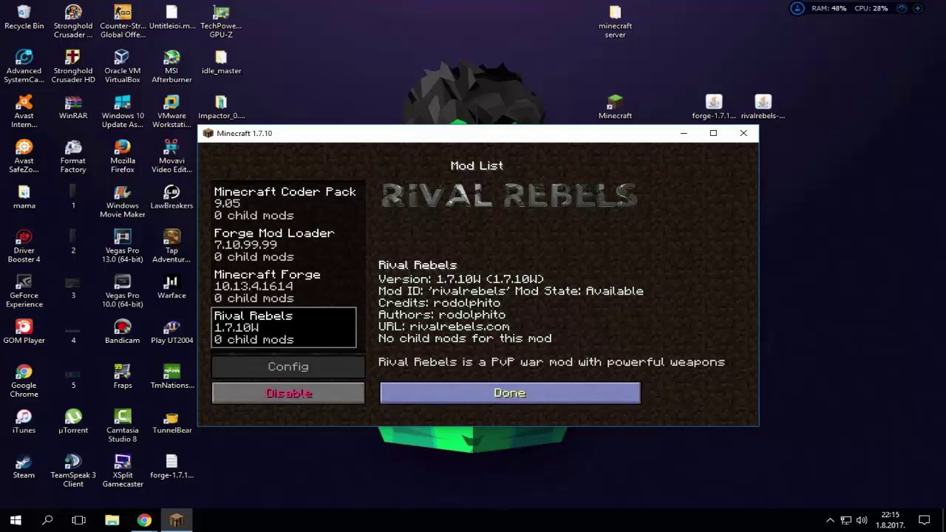
{"action": "left_click", "coordinate": [511, 392]}
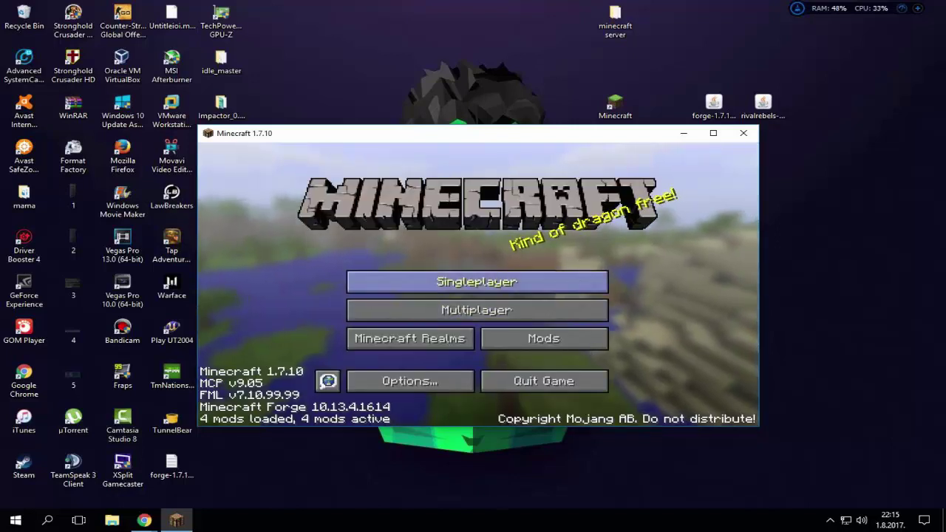
Load the saved singleplayer world
{"action": "left_click", "coordinate": [444, 275]}
{"action": "left_click", "coordinate": [448, 268]}
{"action": "left_click", "coordinate": [477, 264]}
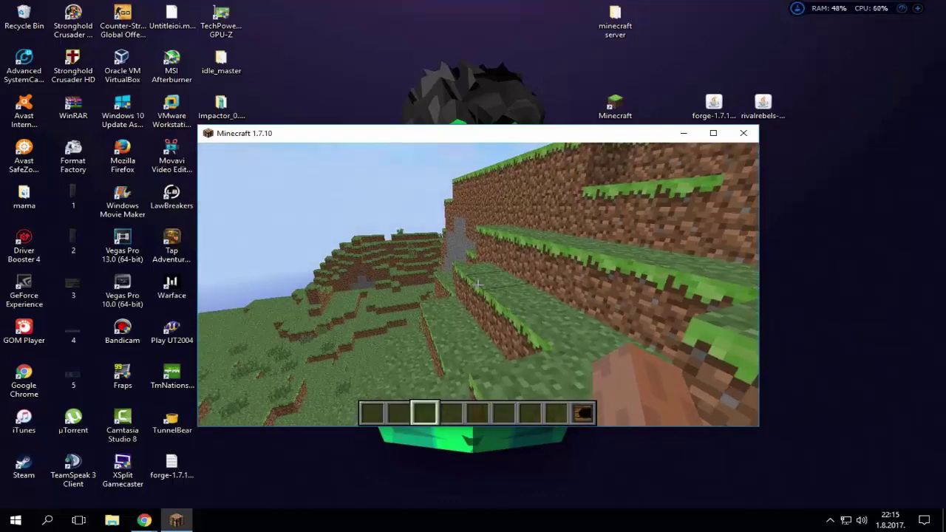
Open the creative inventory and display the Rival Rebels items on its second page
{"action": "key", "text": "e"}
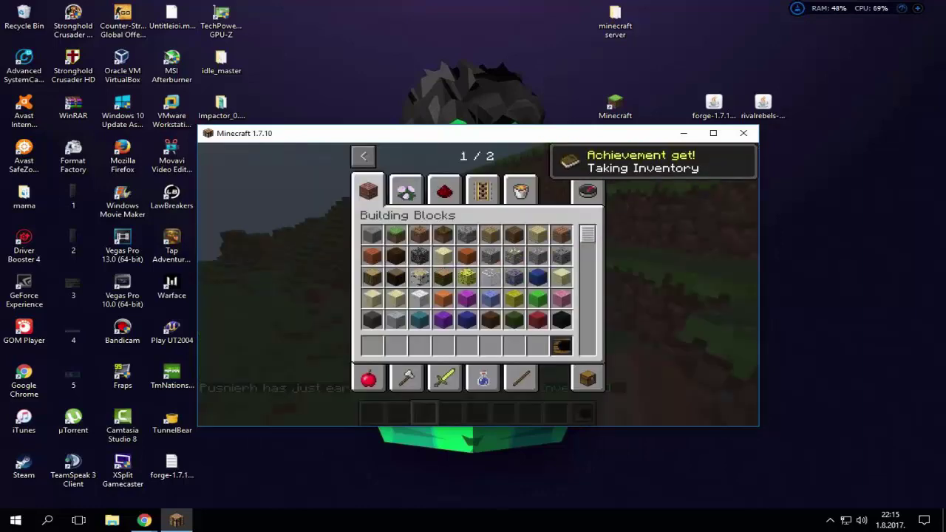
{"action": "left_click", "coordinate": [593, 155]}
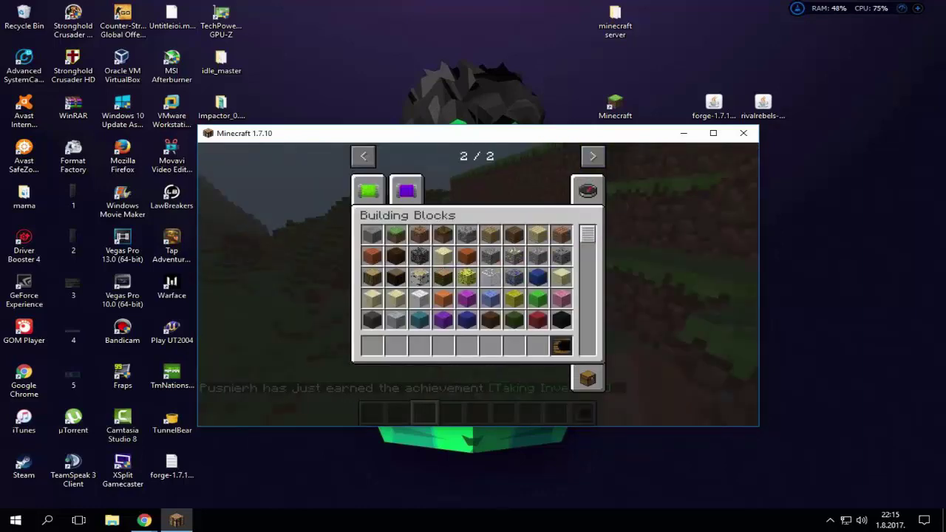
{"action": "left_click", "coordinate": [363, 155]}
{"action": "left_click", "coordinate": [592, 155]}
{"action": "left_click", "coordinate": [406, 191]}
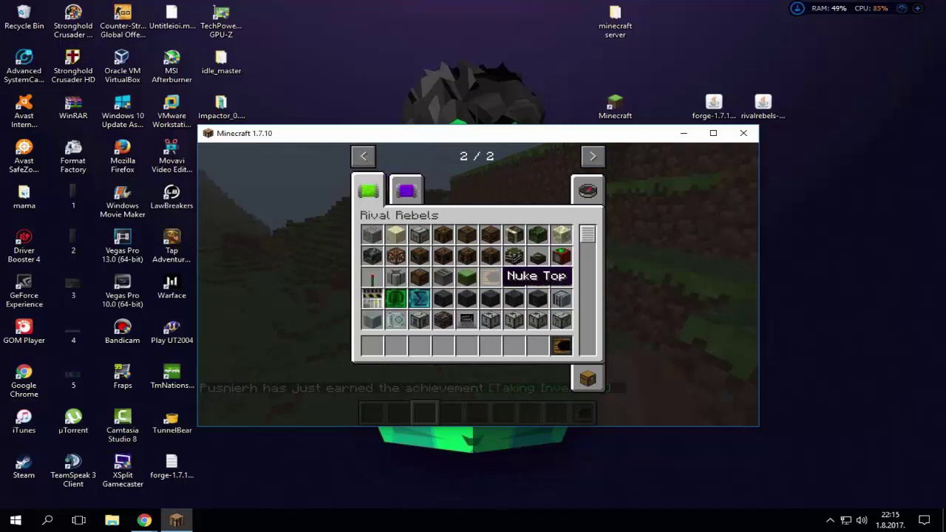
Place a Nuke Top block in the fourth hotbar slot and close the game
{"action": "left_click", "coordinate": [491, 276]}
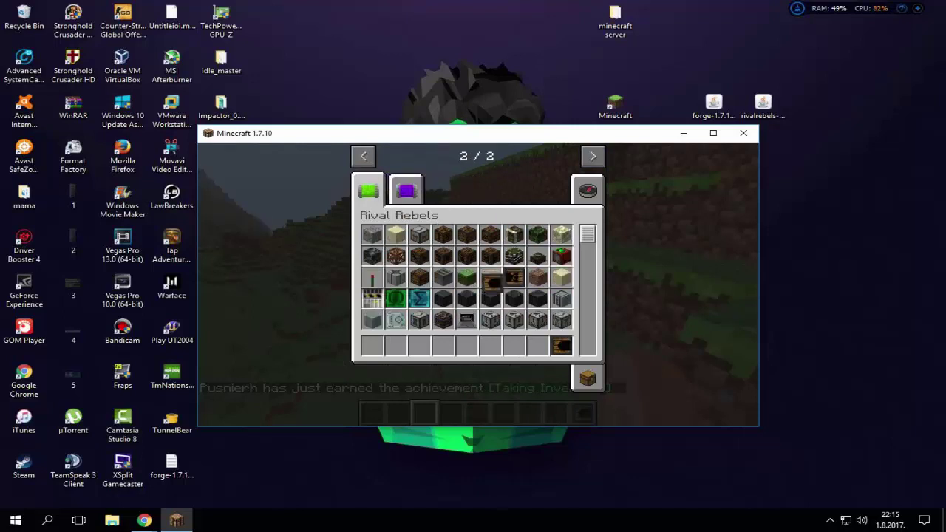
{"action": "left_click", "coordinate": [443, 345]}
{"action": "left_click", "coordinate": [490, 276]}
{"action": "left_click", "coordinate": [494, 278]}
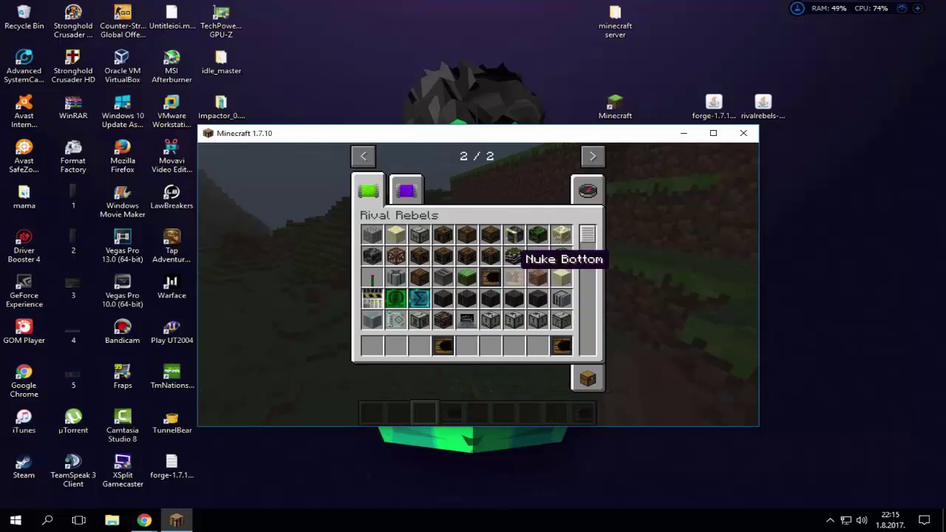
{"action": "left_click", "coordinate": [744, 133]}
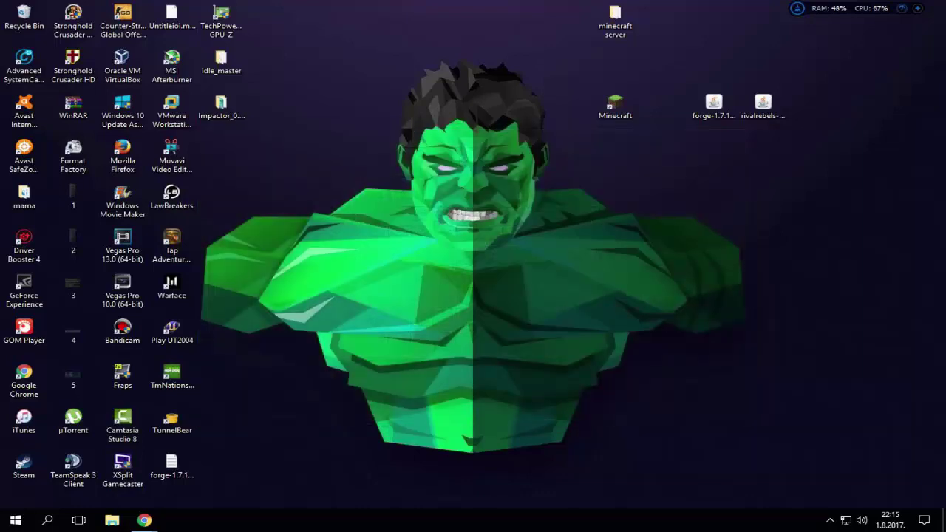
Refresh the desktop, run the forge-1.7.10 installer again and select the Install server option
{"action": "right_click", "coordinate": [608, 180]}
{"action": "left_click", "coordinate": [643, 214]}
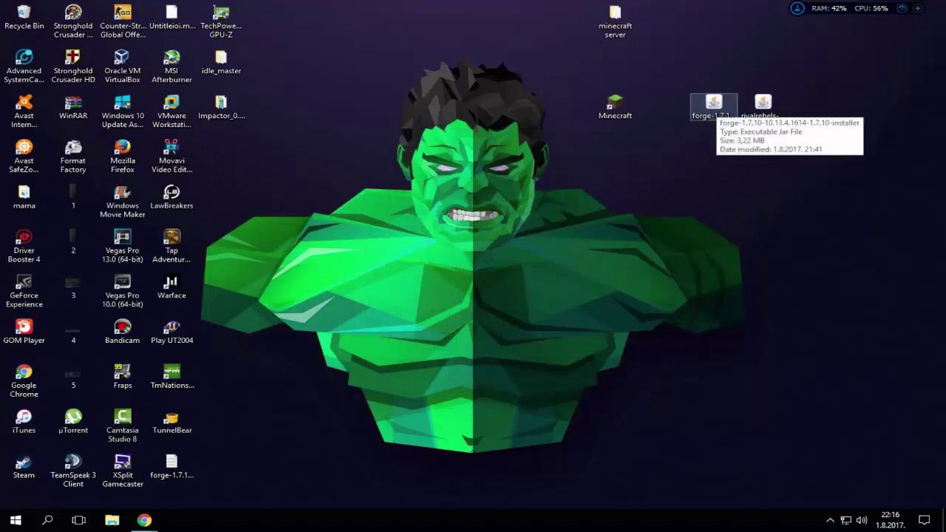
{"action": "double_click", "coordinate": [714, 107]}
{"action": "left_click", "coordinate": [422, 279]}
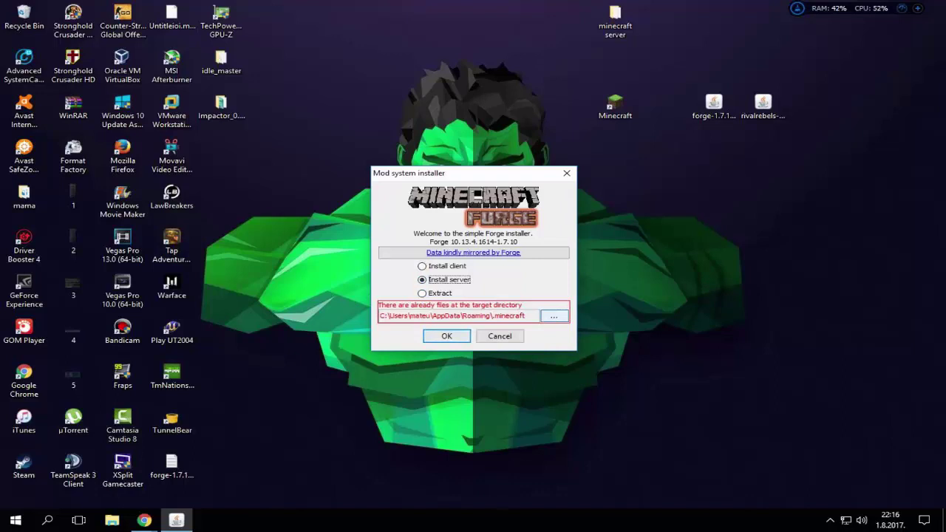
Create a desktop folder named Server and place it in the empty area beyond the Forge installer and Rival Rebels files
{"action": "left_click", "coordinate": [714, 107]}
{"action": "right_click", "coordinate": [703, 254]}
{"action": "mouse_move", "coordinate": [734, 349]}
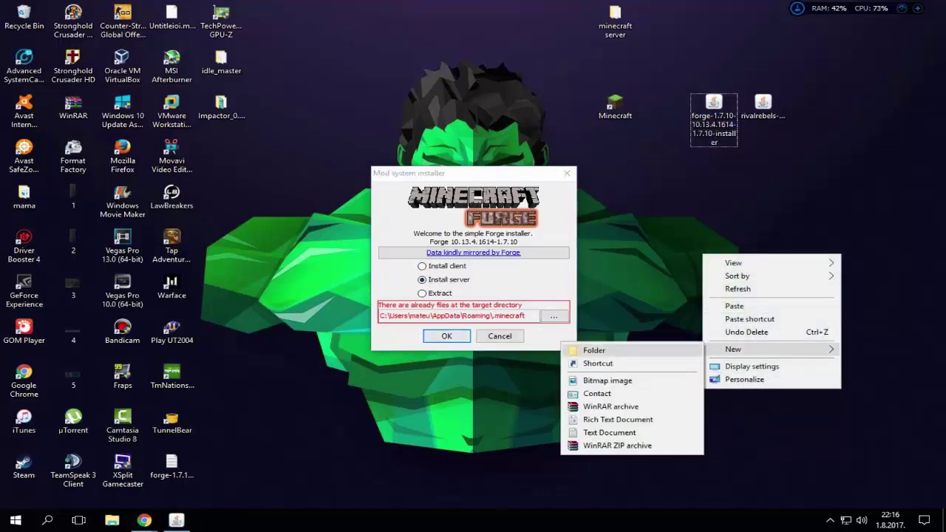
{"action": "left_click", "coordinate": [593, 350]}
{"action": "type", "text": "server"}
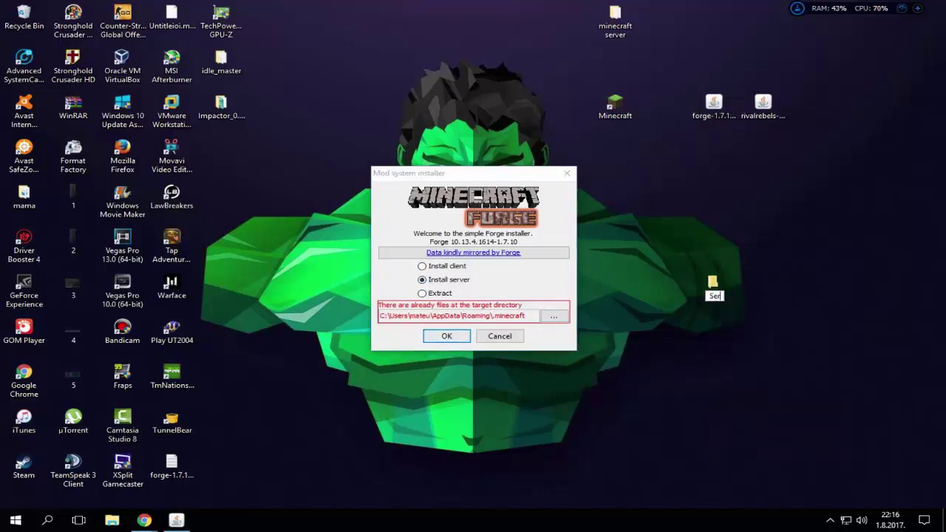
{"action": "key", "text": "Return"}
{"action": "left_click_drag", "start_coordinate": [715, 287], "coordinate": [813, 152]}
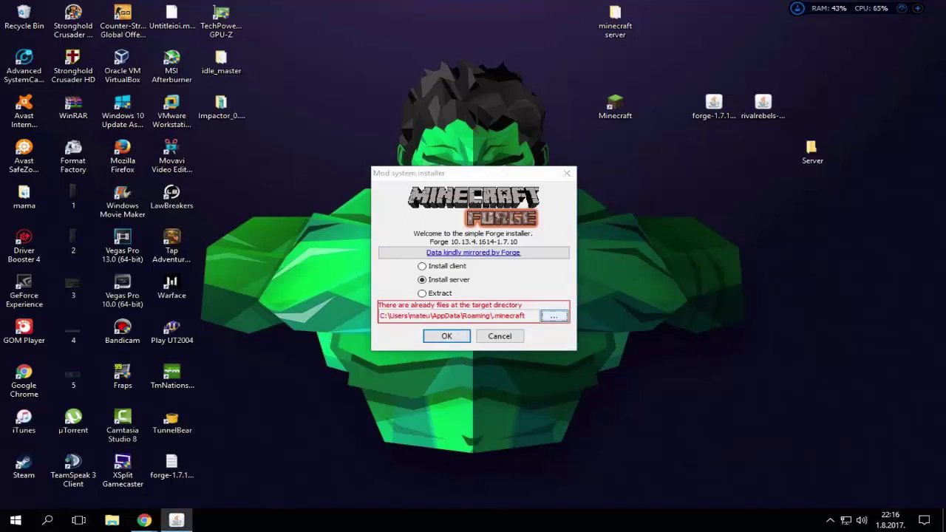
Choose the desktop Server folder as the installation target, install the Forge server there and dismiss the completion notice
{"action": "left_click", "coordinate": [553, 315]}
{"action": "left_click", "coordinate": [317, 229]}
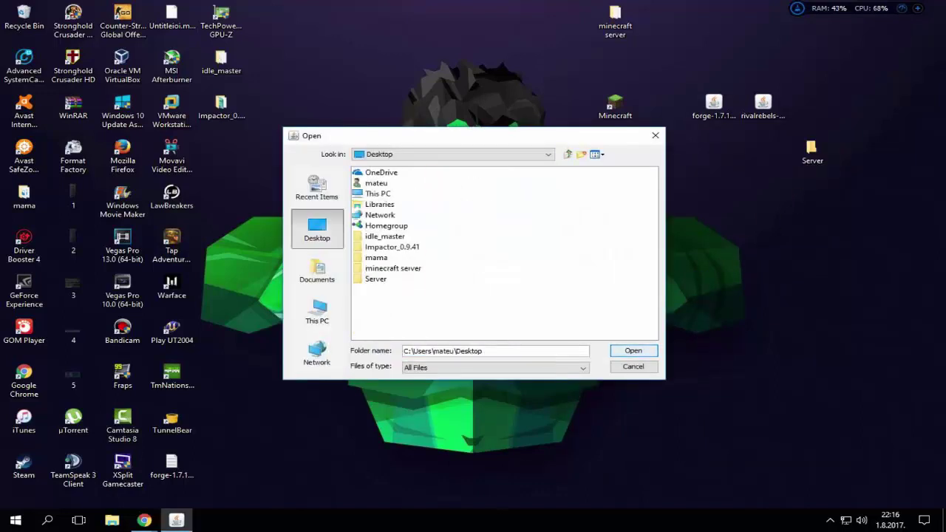
{"action": "left_click", "coordinate": [375, 279]}
{"action": "left_click", "coordinate": [633, 351]}
{"action": "key", "text": "Return"}
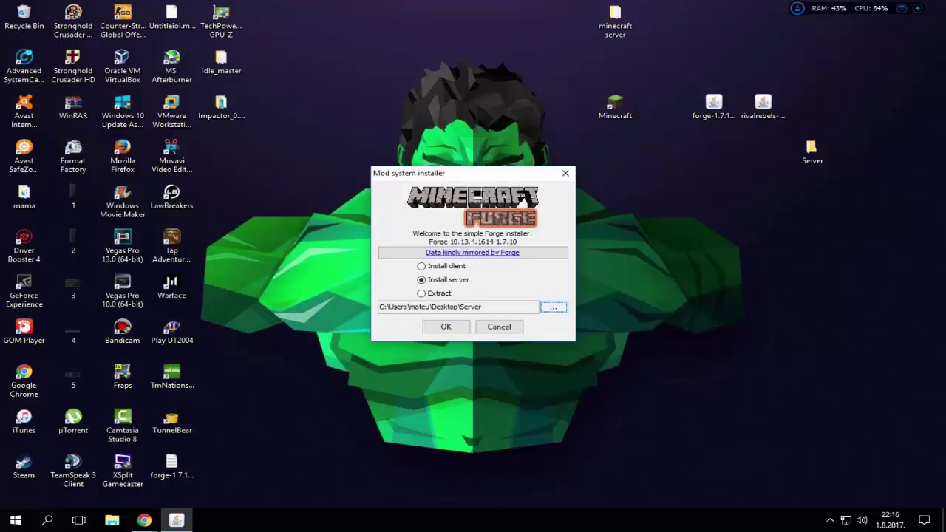
{"action": "left_click", "coordinate": [446, 328]}
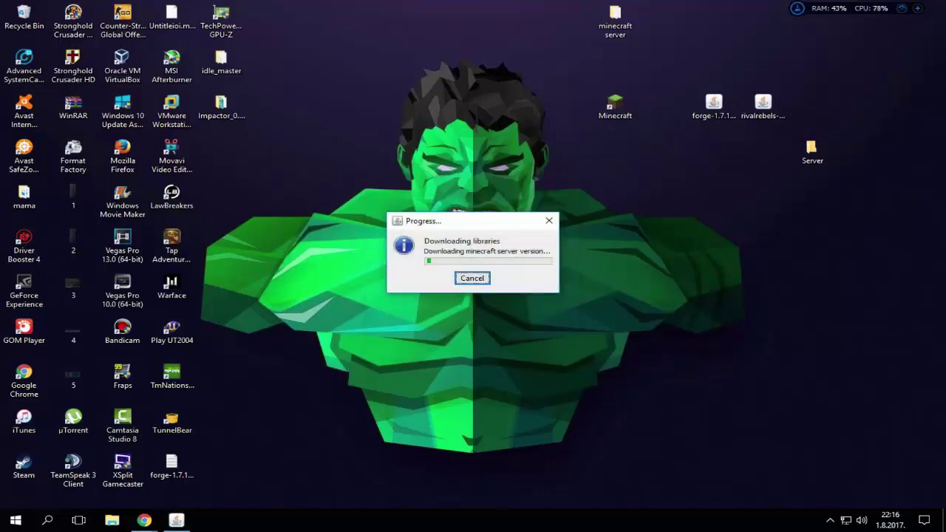
{"action": "left_click_drag", "start_coordinate": [450, 224], "coordinate": [479, 88]}
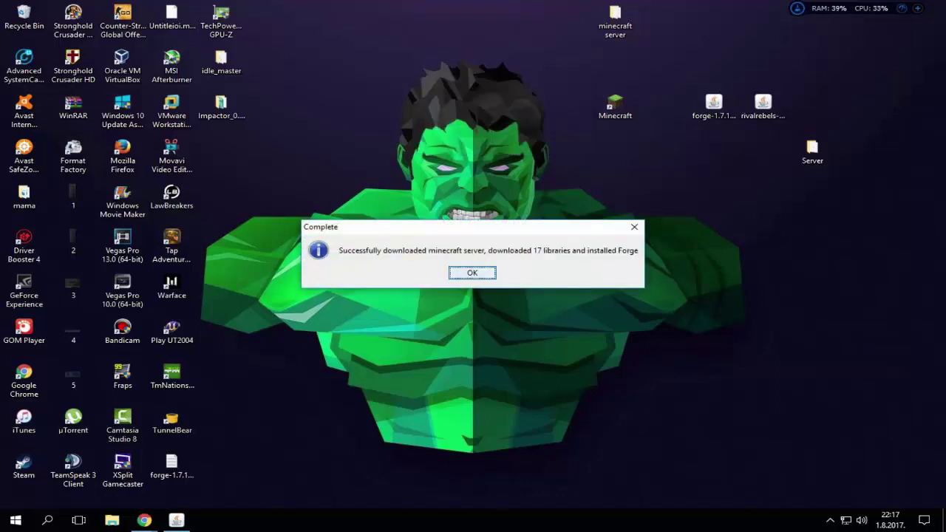
{"action": "key", "text": "Return"}
Place the Server folder below the Minecraft shortcut and run minecraft_server.1.7.10 from inside it
{"action": "left_click_drag", "start_coordinate": [812, 151], "coordinate": [615, 151]}
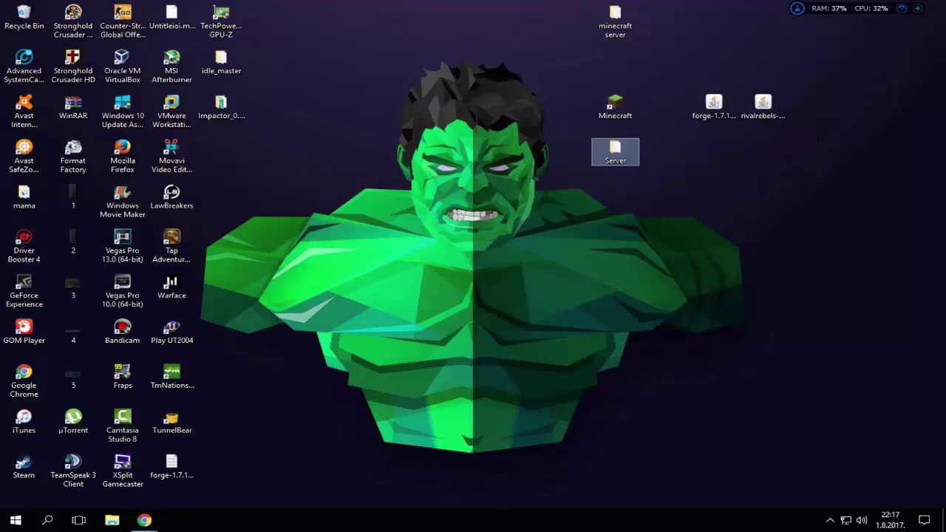
{"action": "double_click", "coordinate": [615, 151]}
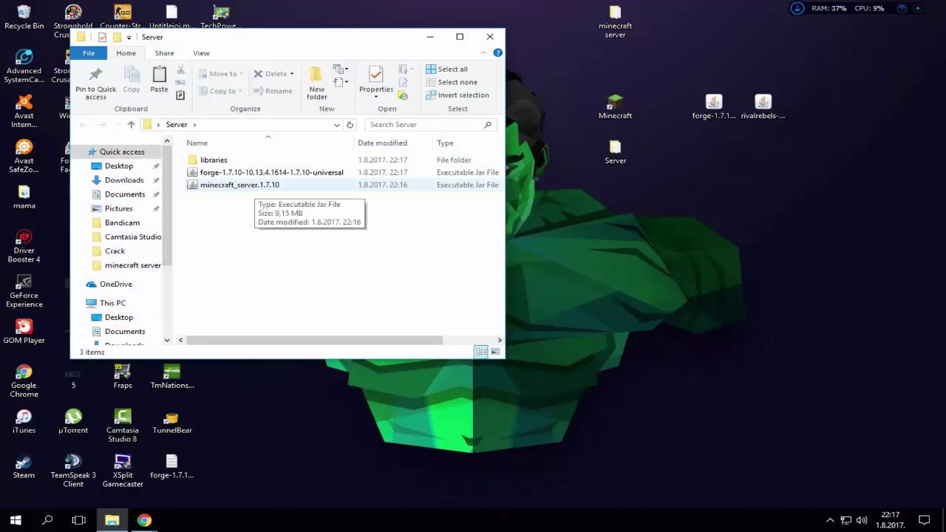
{"action": "left_click", "coordinate": [251, 186]}
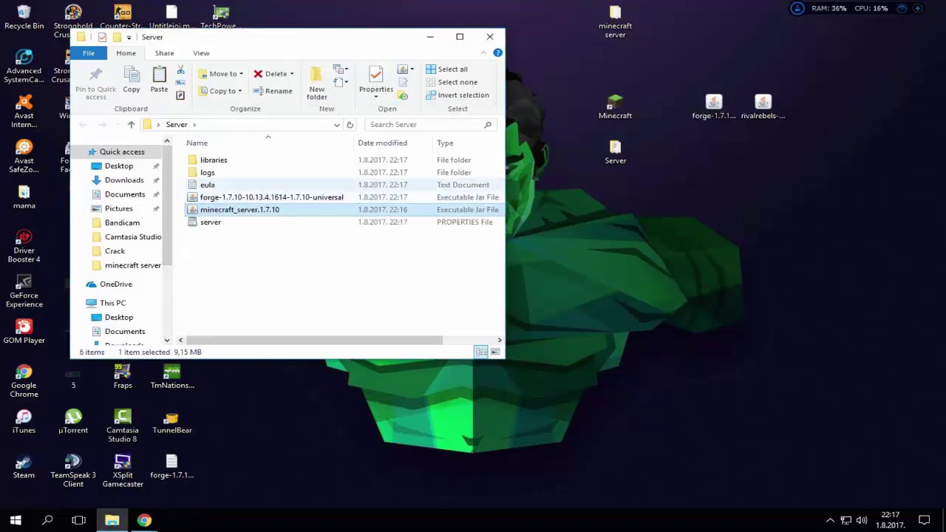
Accept the licence agreement by setting eula=true in the eula file, then save and close it
{"action": "double_click", "coordinate": [208, 185]}
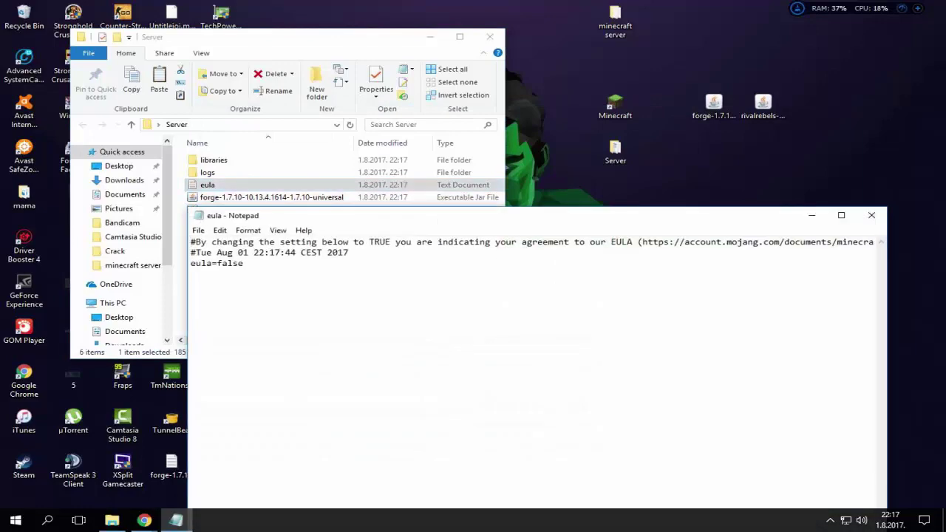
{"action": "left_click_drag", "start_coordinate": [244, 264], "coordinate": [217, 263]}
{"action": "type", "text": "true"}
{"action": "left_click", "coordinate": [872, 215]}
{"action": "left_click", "coordinate": [433, 267]}
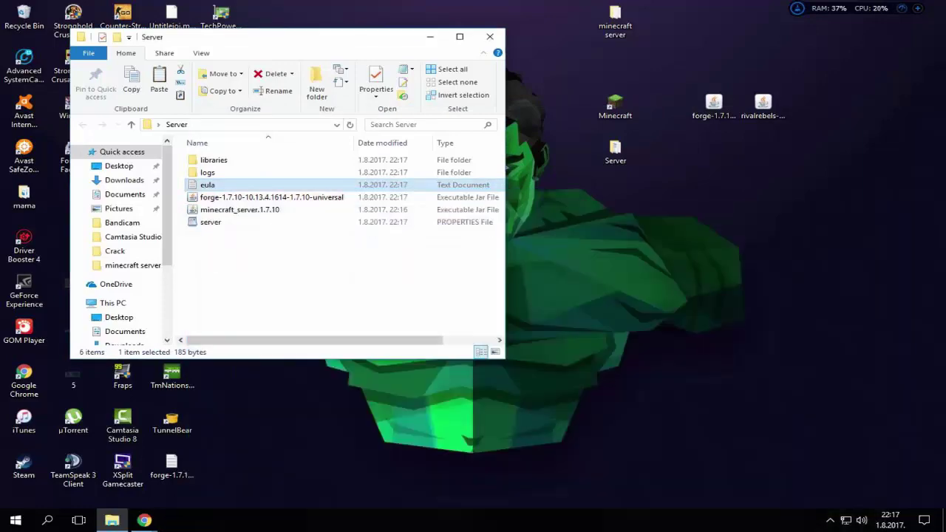
Run minecraft_server.1.7.10, let it prepare the world, and shut it down with the stop command
{"action": "left_click", "coordinate": [240, 210]}
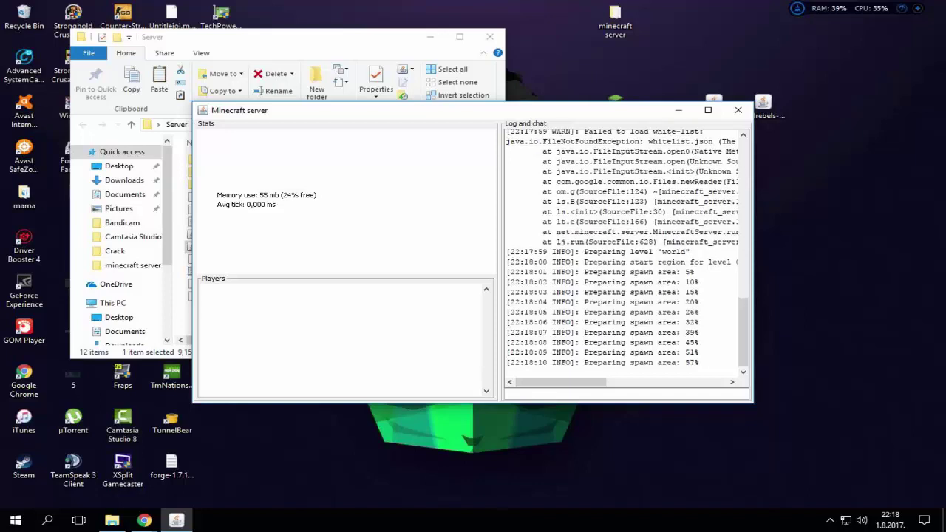
{"action": "left_click", "coordinate": [615, 23]}
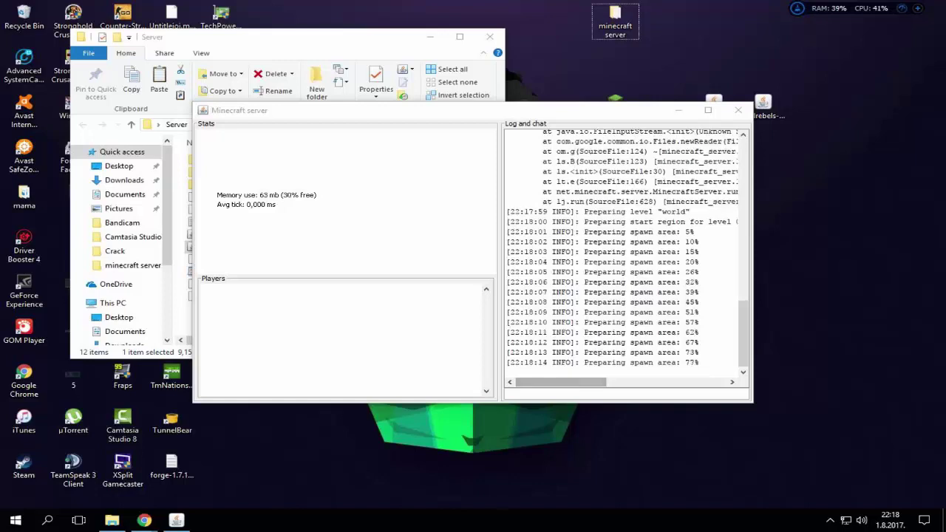
{"action": "left_click", "coordinate": [557, 392]}
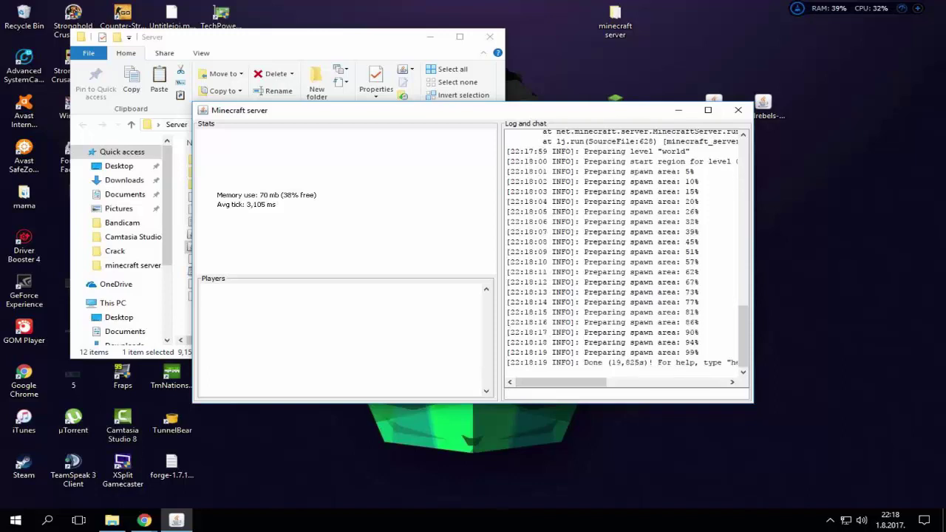
{"action": "type", "text": "stop"}
{"action": "key", "text": "Return"}
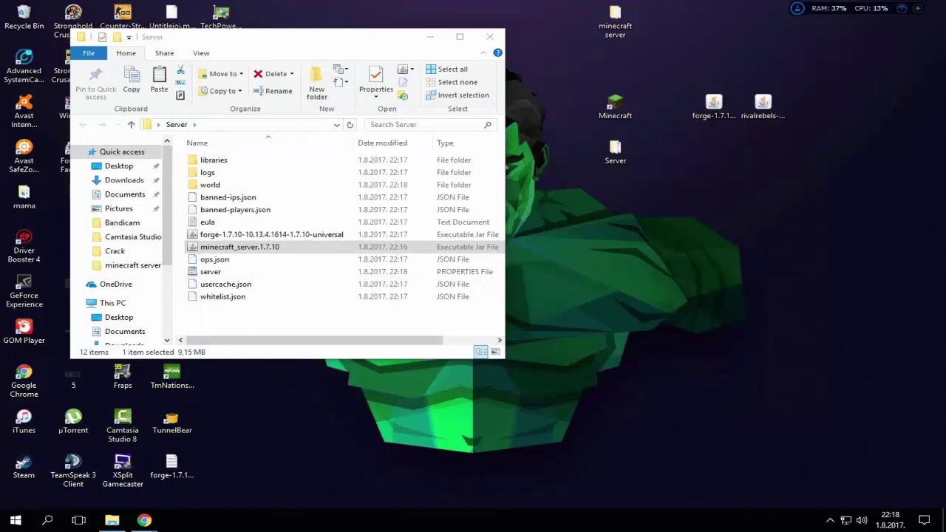
Start the server from forge-1.7.10-10.13.4.1614-1.7.10-universal and widen its window to show more of the log
{"action": "left_click", "coordinate": [330, 318]}
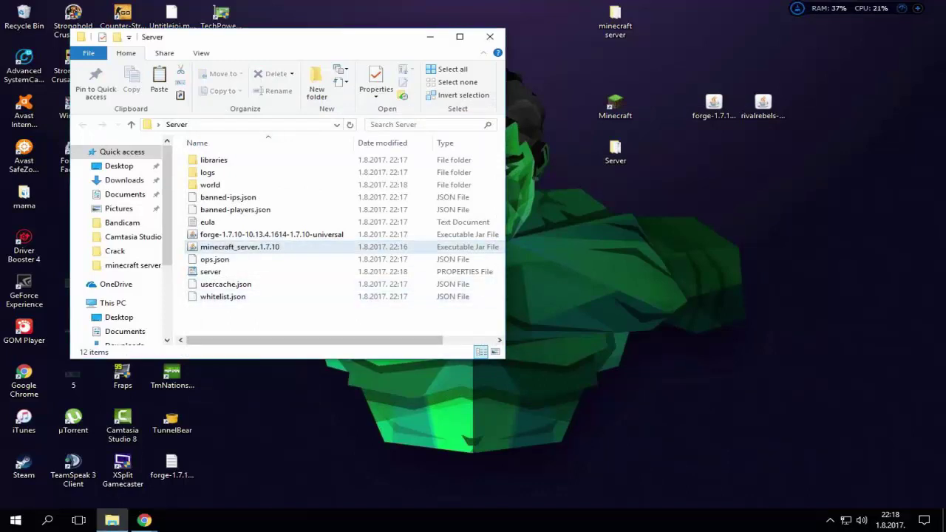
{"action": "left_click", "coordinate": [284, 235]}
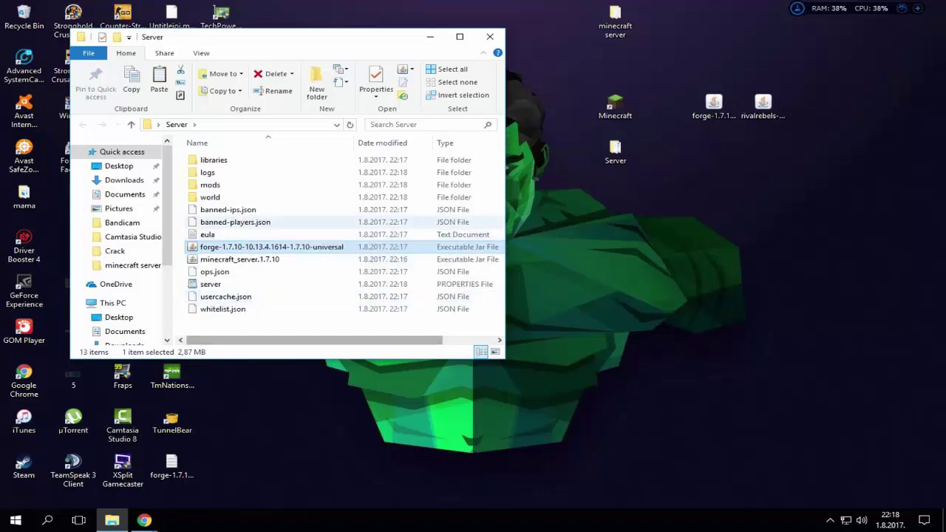
{"action": "left_click_drag", "start_coordinate": [328, 31], "coordinate": [321, 12]}
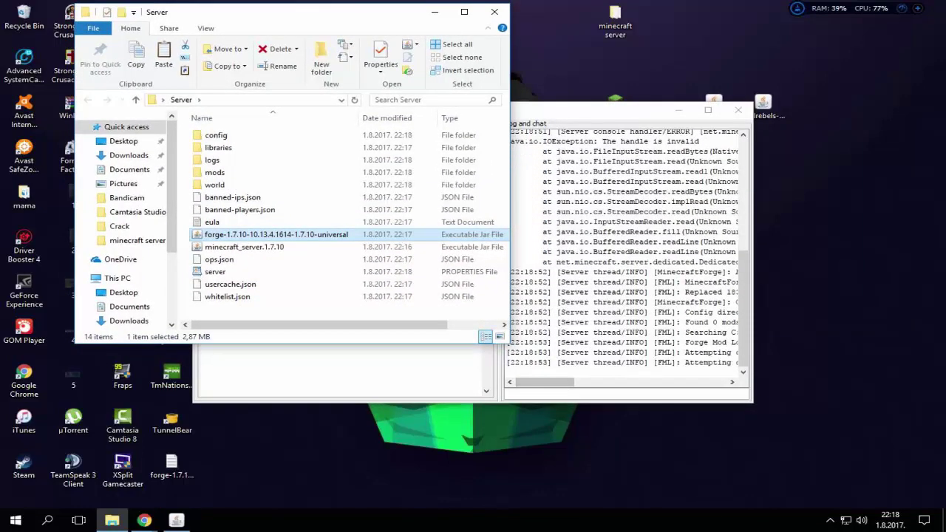
{"action": "left_click_drag", "start_coordinate": [545, 383], "coordinate": [590, 383]}
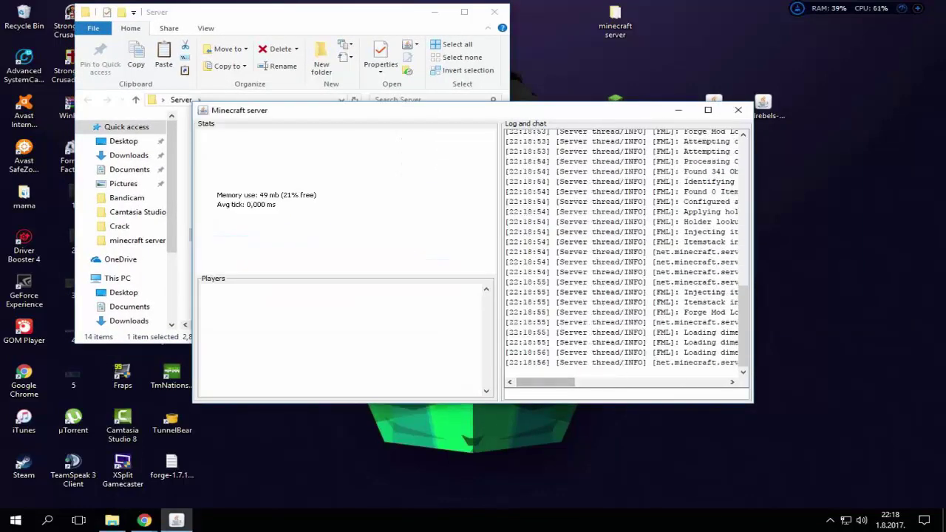
{"action": "left_click_drag", "start_coordinate": [754, 385], "coordinate": [915, 377]}
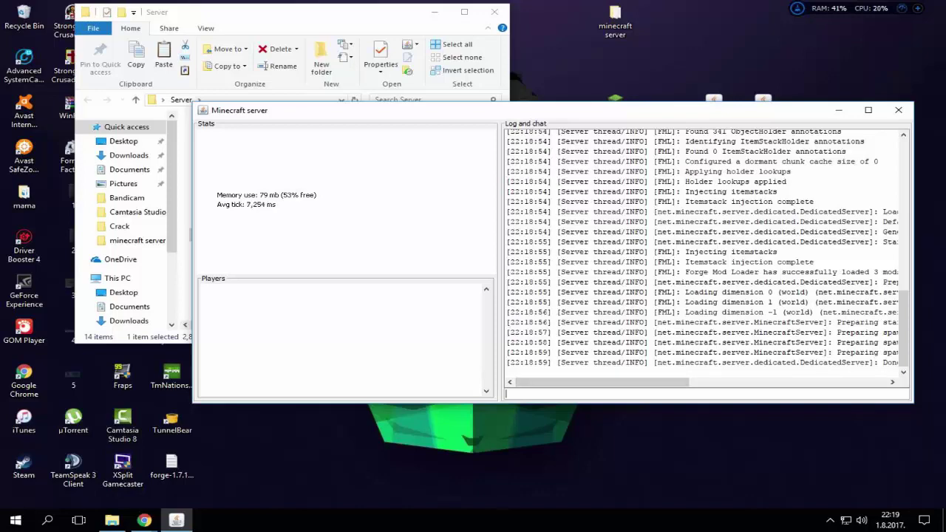
Shut down the running Forge server with the stop command
{"action": "mouse_move", "coordinate": [603, 382]}
{"action": "left_mouse_down"}
{"action": "mouse_move", "coordinate": [702, 383]}
{"action": "mouse_move", "coordinate": [603, 383]}
{"action": "left_mouse_up"}
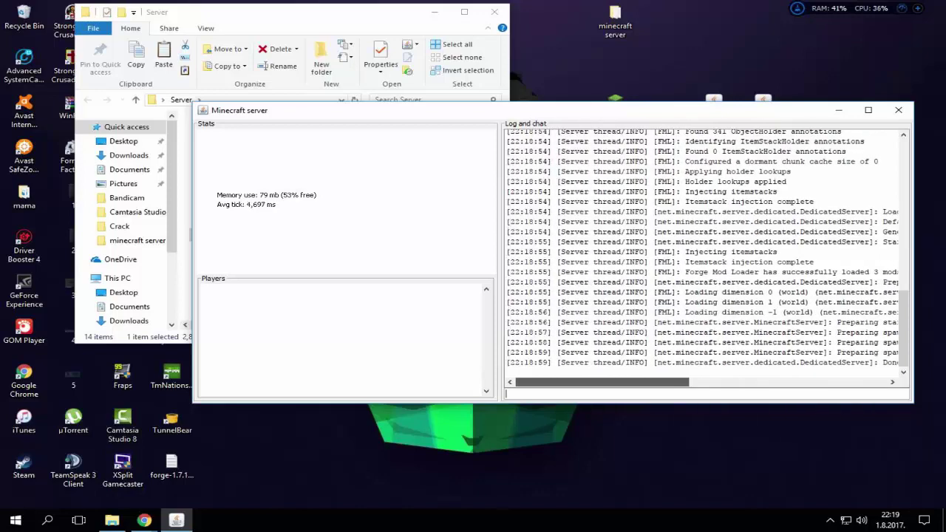
{"action": "type", "text": "top"}
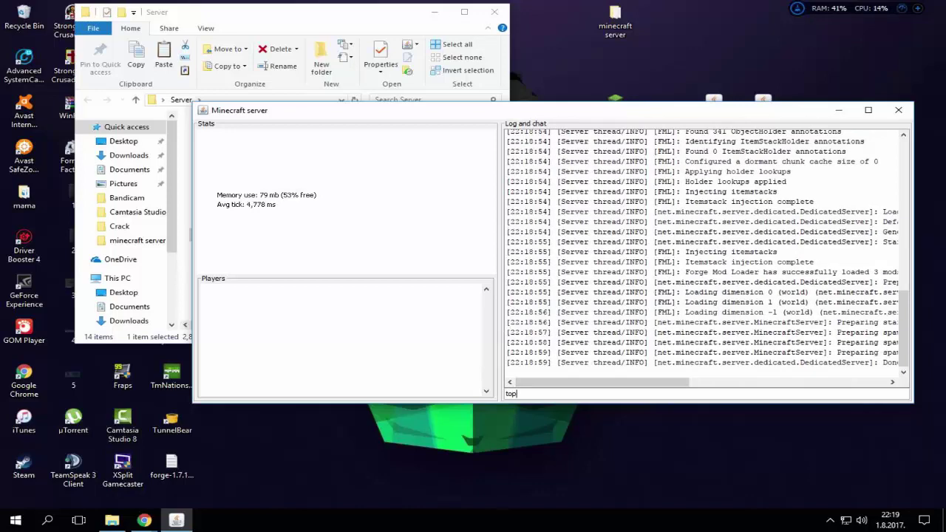
{"action": "key", "text": "BackSpace"}
{"action": "key", "text": "BackSpace"}
{"action": "key", "text": "BackSpace"}
{"action": "type", "text": "stop"}
{"action": "key", "text": "Return"}
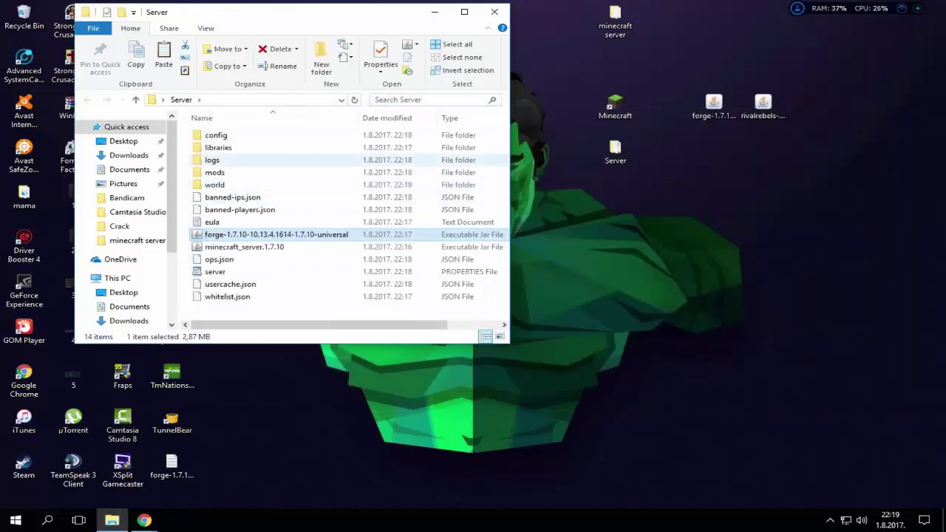
Move the rivalrebels-1.7.10W file from the desktop into the server's mods folder and return to the Server folder
{"action": "double_click", "coordinate": [215, 172]}
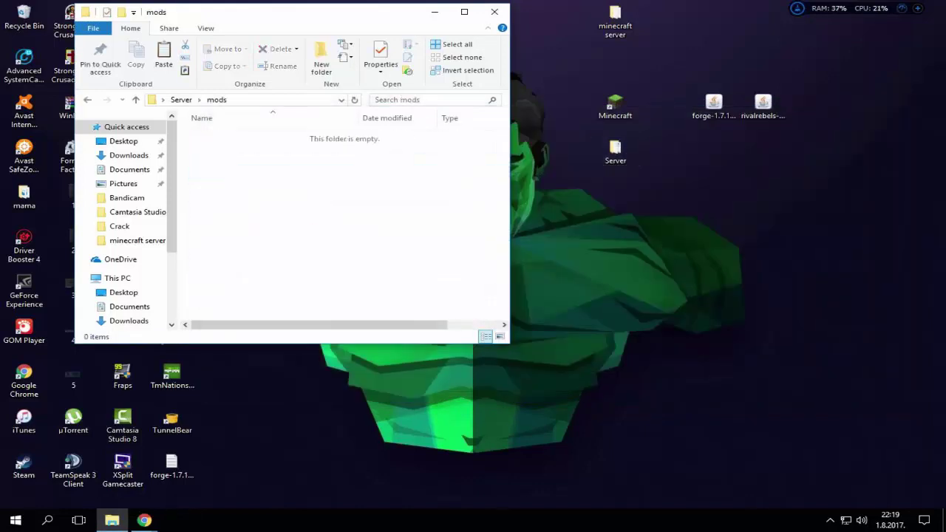
{"action": "left_click_drag", "start_coordinate": [763, 103], "coordinate": [388, 222]}
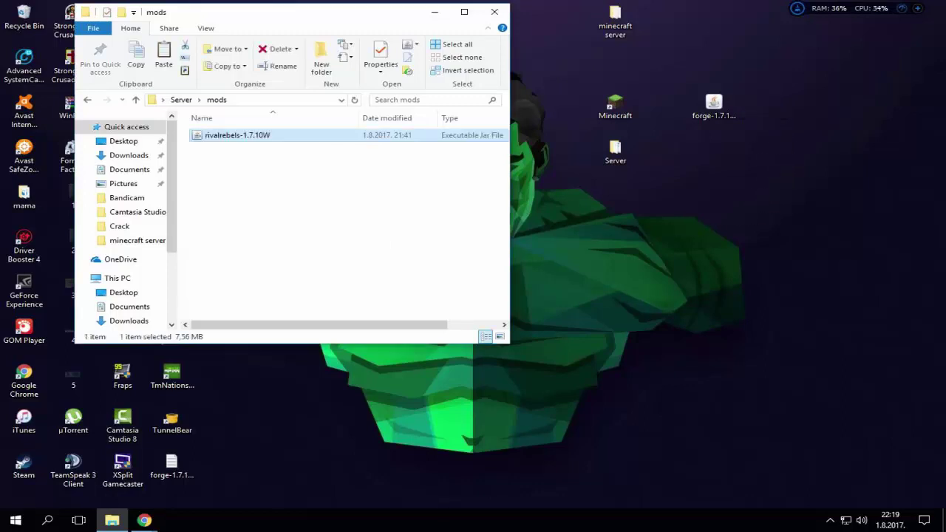
{"action": "key", "text": "alt+Left"}
Open the server properties file in WordPad and copy the IPv4 address from LogMeIn Hamachi
{"action": "right_click", "coordinate": [279, 306]}
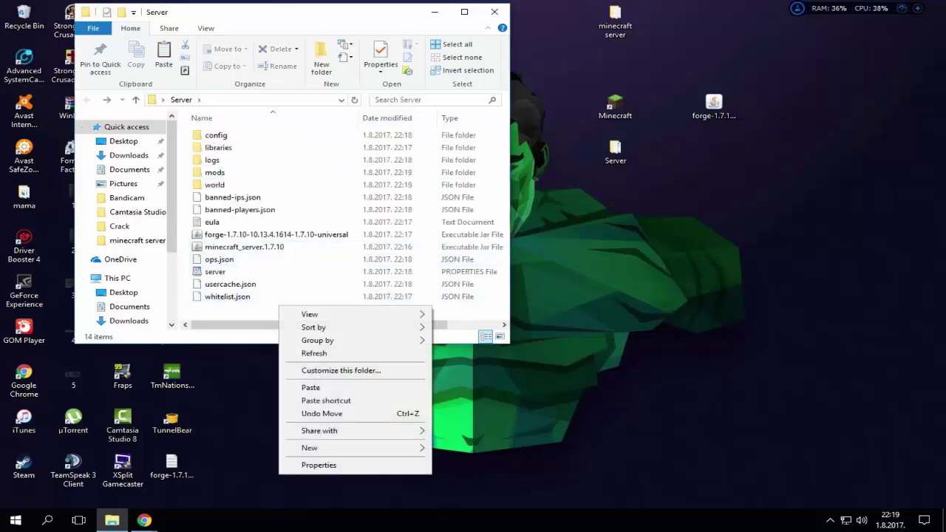
{"action": "left_click", "coordinate": [314, 354]}
{"action": "left_click", "coordinate": [262, 272]}
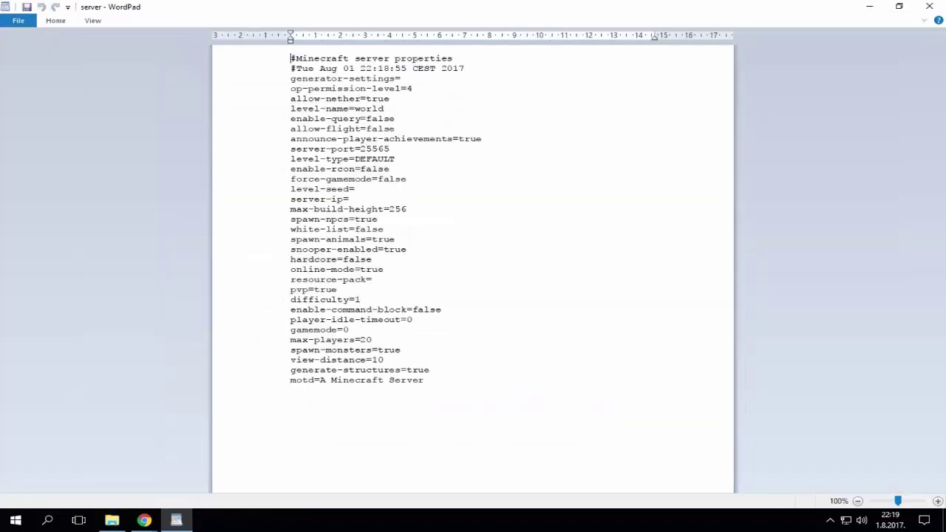
{"action": "left_click_drag", "start_coordinate": [405, 9], "coordinate": [407, 28]}
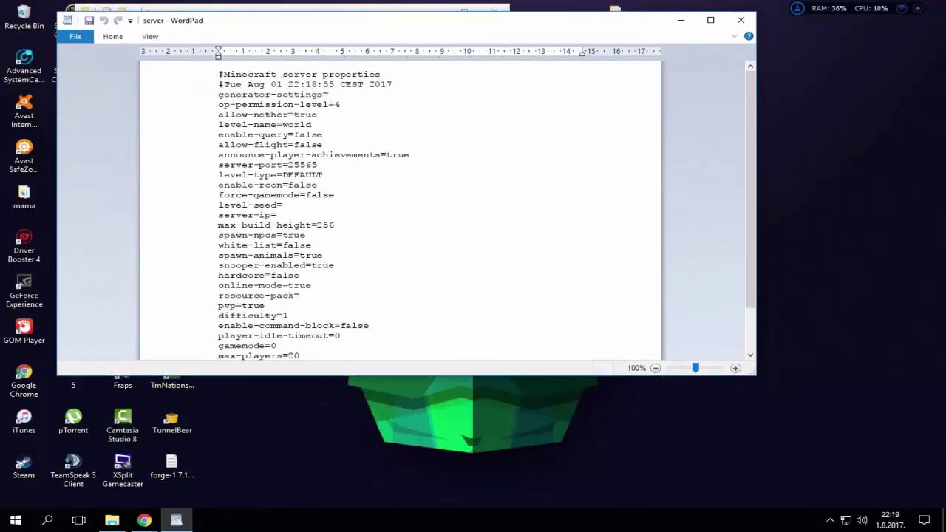
{"action": "left_click", "coordinate": [830, 497]}
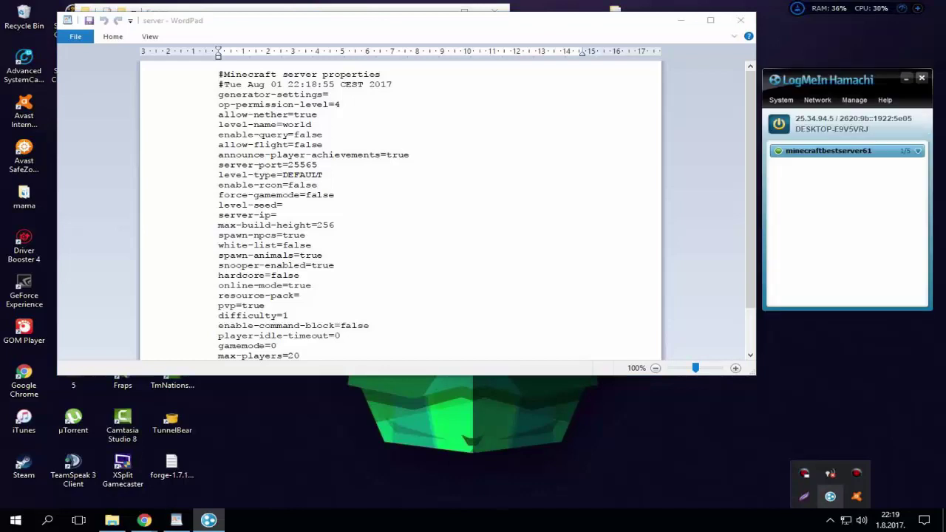
{"action": "right_click", "coordinate": [812, 120]}
{"action": "left_click", "coordinate": [854, 126]}
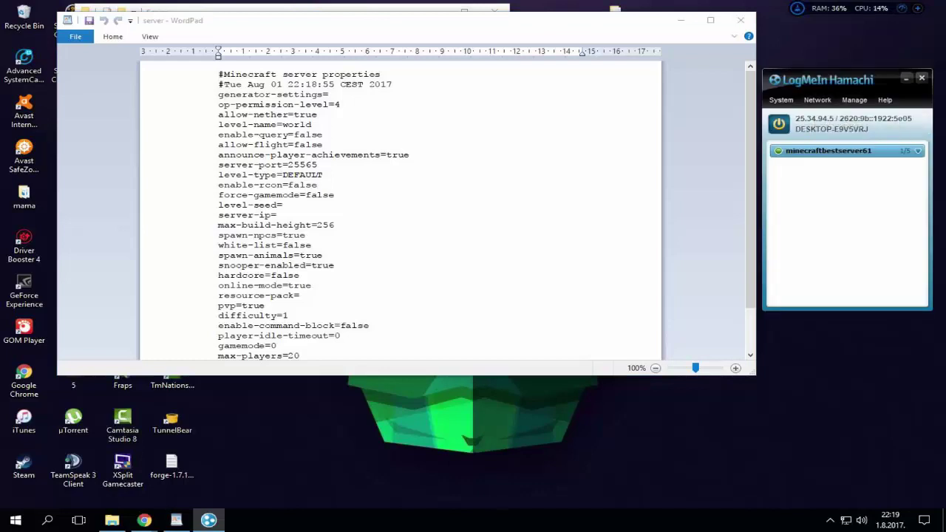
Set server-ip to 25.34.94.5 in the server properties, removing any stray text before the first line, and save and close the file
{"action": "key", "text": "alt+Tab"}
{"action": "type", "text": "25.34.94.5"}
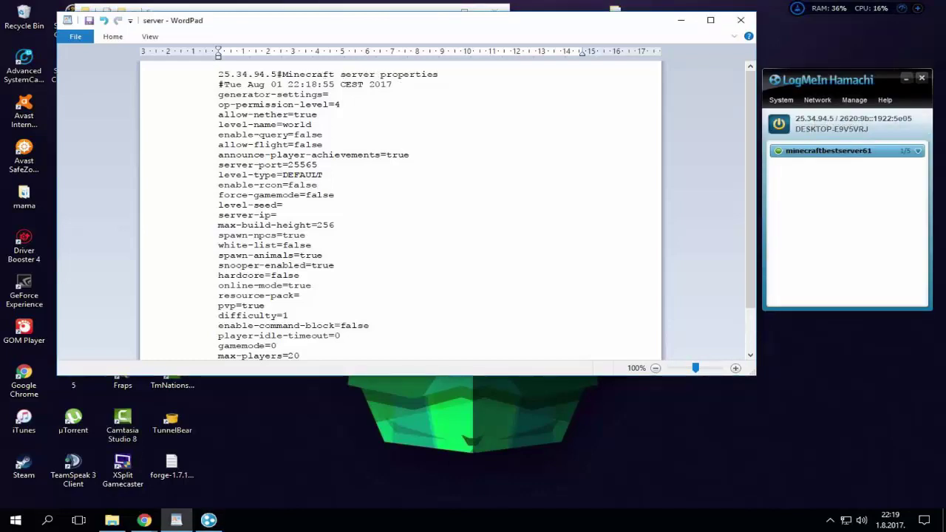
{"action": "key", "text": "BackSpace"}
{"action": "key", "text": "BackSpace"}
{"action": "key", "text": "BackSpace"}
{"action": "key", "text": "BackSpace"}
{"action": "key", "text": "BackSpace"}
{"action": "key", "text": "BackSpace"}
{"action": "key", "text": "BackSpace"}
{"action": "key", "text": "BackSpace"}
{"action": "key", "text": "BackSpace"}
{"action": "key", "text": "BackSpace"}
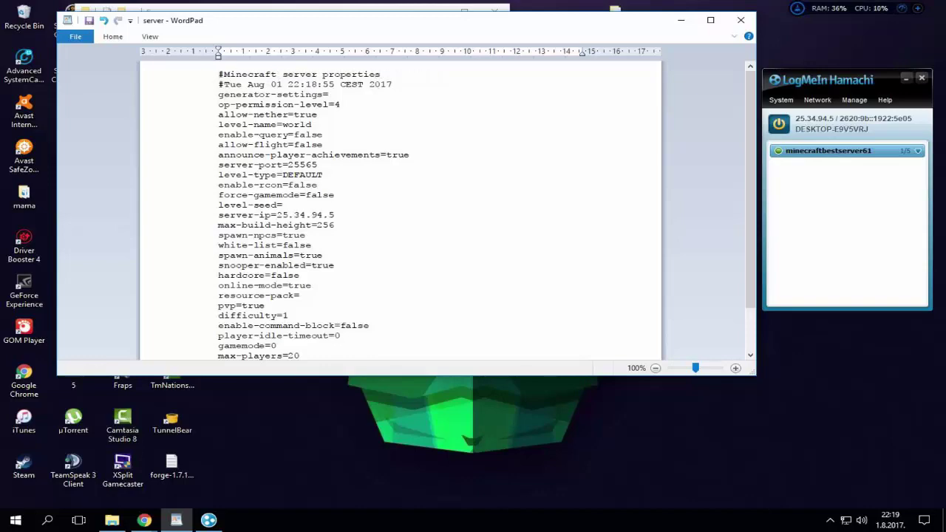
{"action": "left_click", "coordinate": [740, 20]}
{"action": "left_click", "coordinate": [367, 209]}
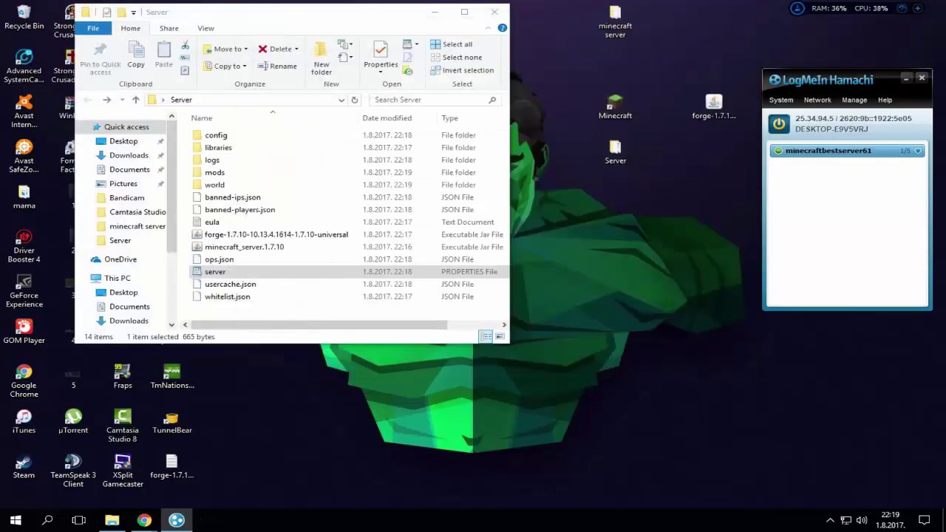
Minimize LogMeIn Hamachi, launch minecraft_server.1.7.10 from the Server folder, and log in to the Minecraft launcher with the player's username
{"action": "left_click", "coordinate": [906, 78]}
{"action": "left_click", "coordinate": [244, 247]}
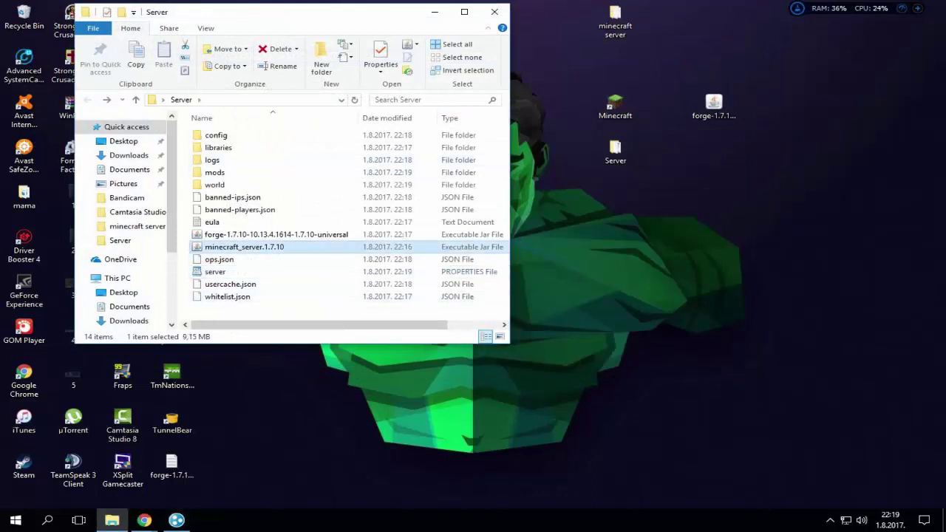
{"action": "double_click", "coordinate": [616, 107]}
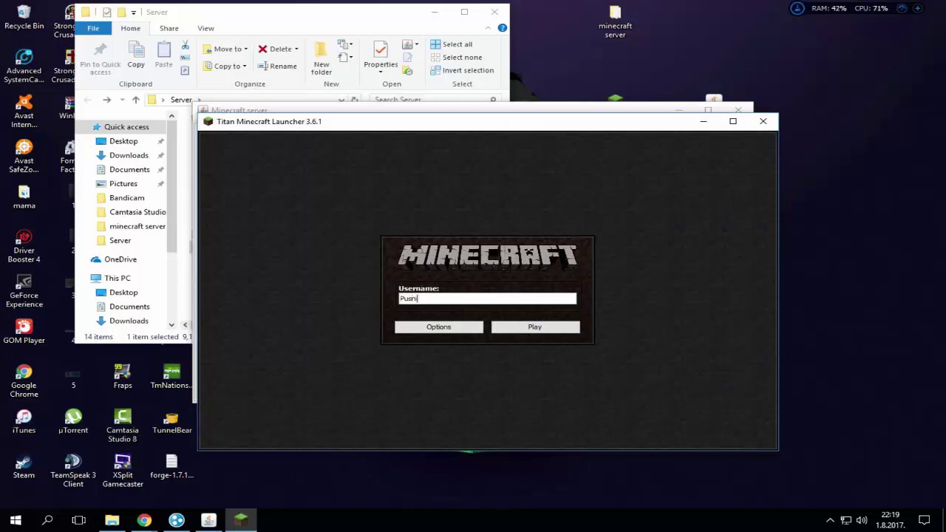
{"action": "key", "text": "Return"}
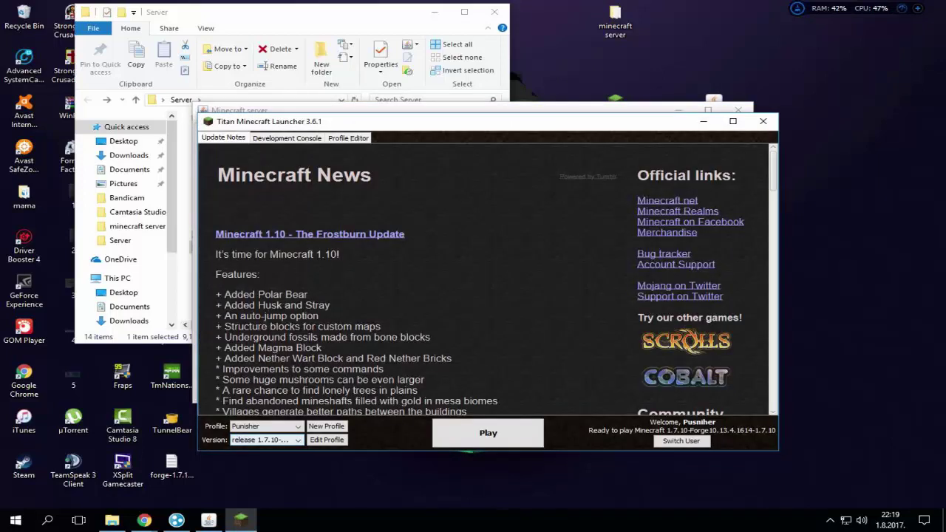
Select release 1.7.10 as the launcher's game version and start Minecraft
{"action": "left_click", "coordinate": [267, 440]}
{"action": "left_click", "coordinate": [267, 440]}
{"action": "left_click", "coordinate": [266, 440]}
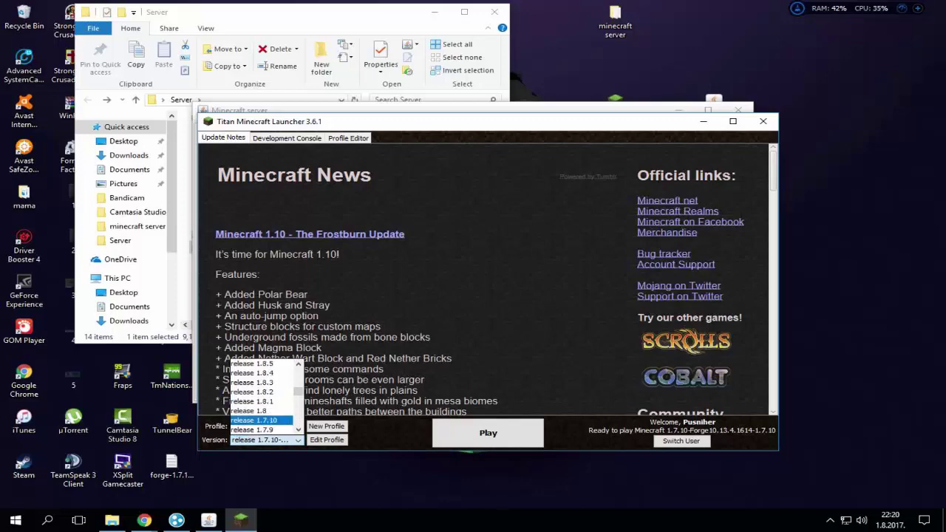
{"action": "left_click", "coordinate": [254, 421]}
{"action": "left_click", "coordinate": [488, 433]}
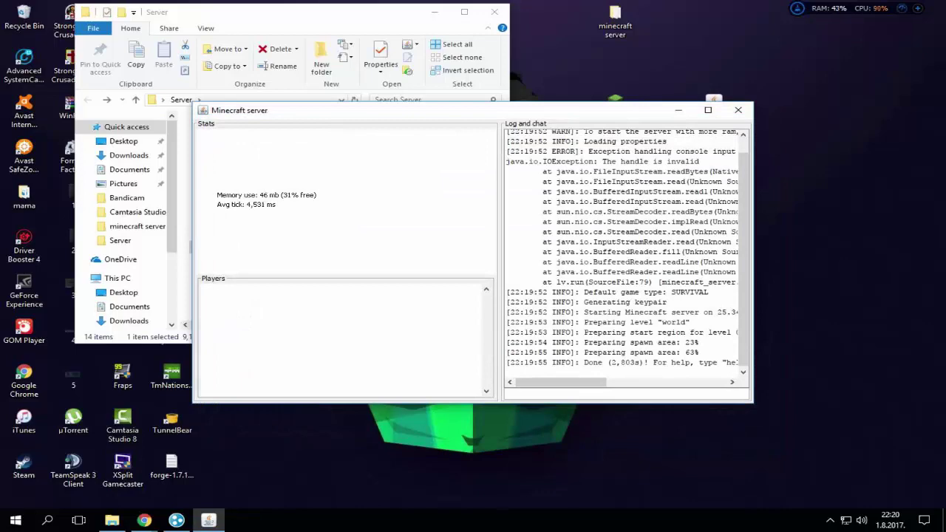
Check the server's startup log, minimize the server window, and close the Server folder
{"action": "left_click_drag", "start_coordinate": [551, 382], "coordinate": [568, 383]}
{"action": "left_click", "coordinate": [679, 110]}
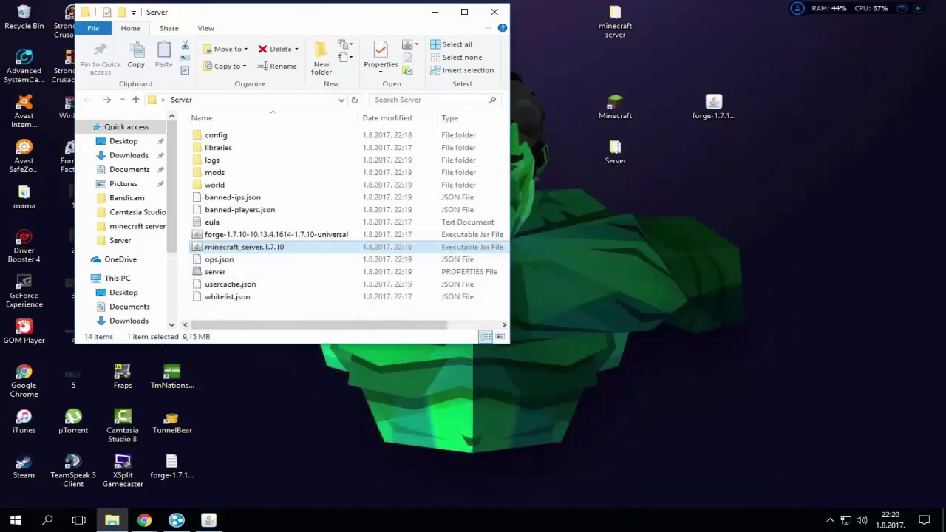
{"action": "left_click", "coordinate": [494, 11]}
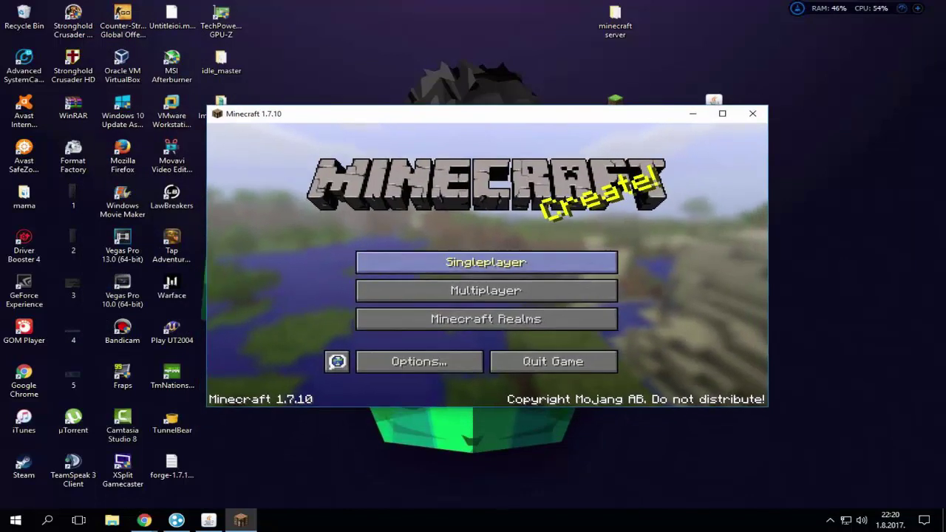
Delete the existing Minecraft Server entry from the game's multiplayer server list
{"action": "left_click", "coordinate": [486, 289]}
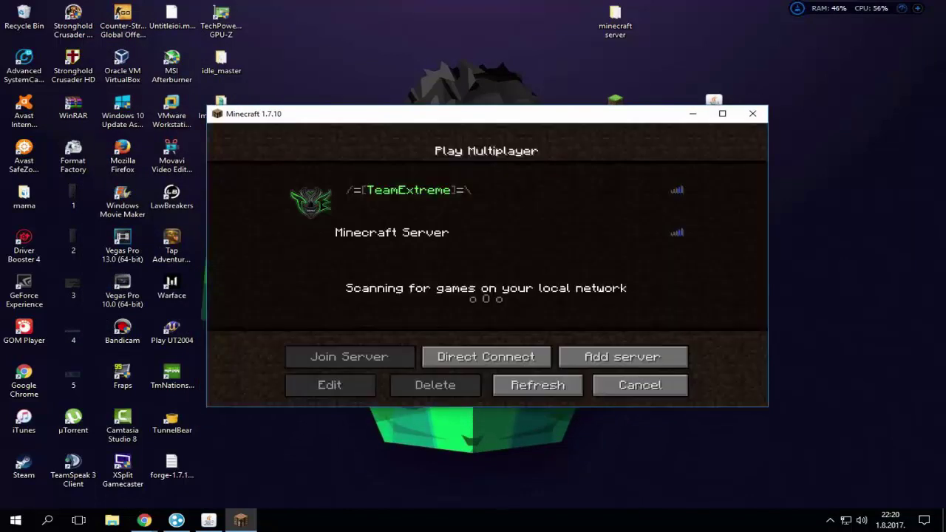
{"action": "left_click", "coordinate": [473, 246]}
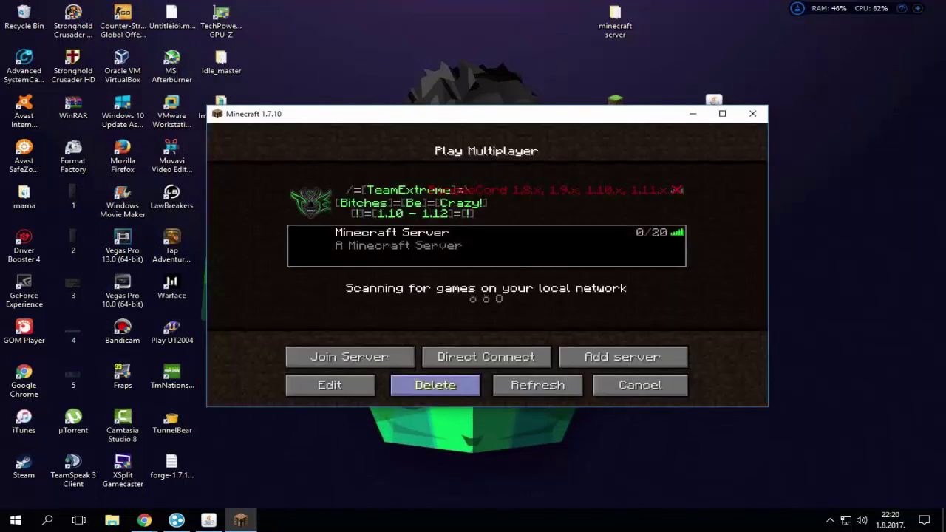
{"action": "left_click", "coordinate": [436, 385]}
{"action": "left_click", "coordinate": [349, 292]}
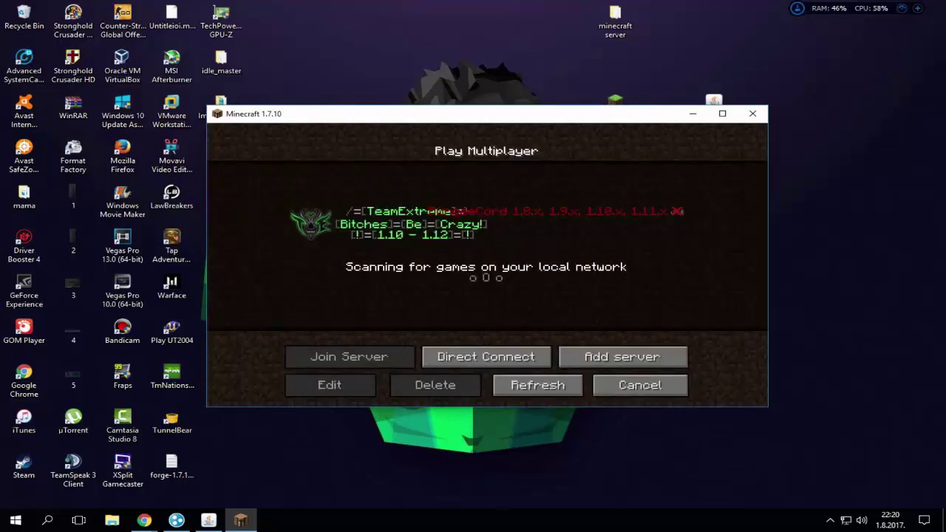
Add a multiplayer server entry with the address 25.34.94.5, keeping the default name Minecraft Server
{"action": "left_click", "coordinate": [623, 356]}
{"action": "type", "text": "25.34.94.5"}
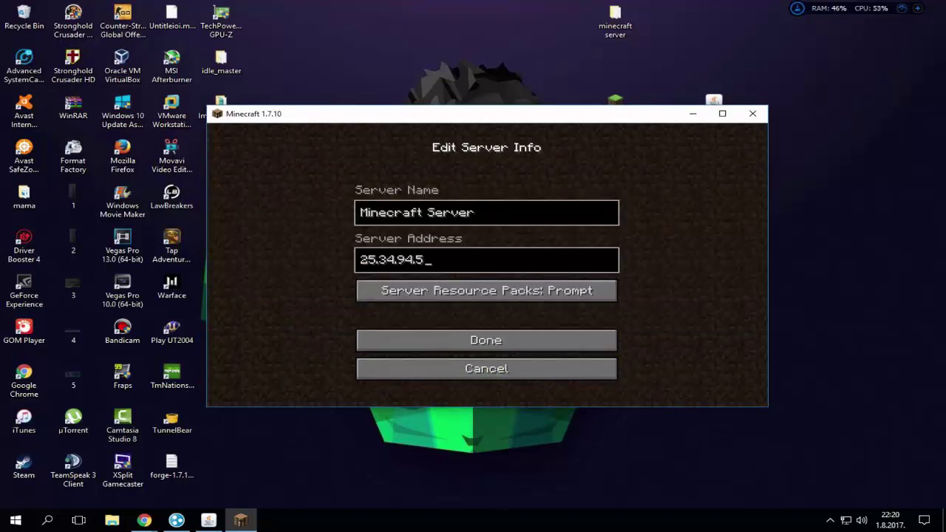
{"action": "key", "text": "Return"}
Try twice to join the newly added Minecraft Server, returning to the server list after each attempt
{"action": "double_click", "coordinate": [476, 245]}
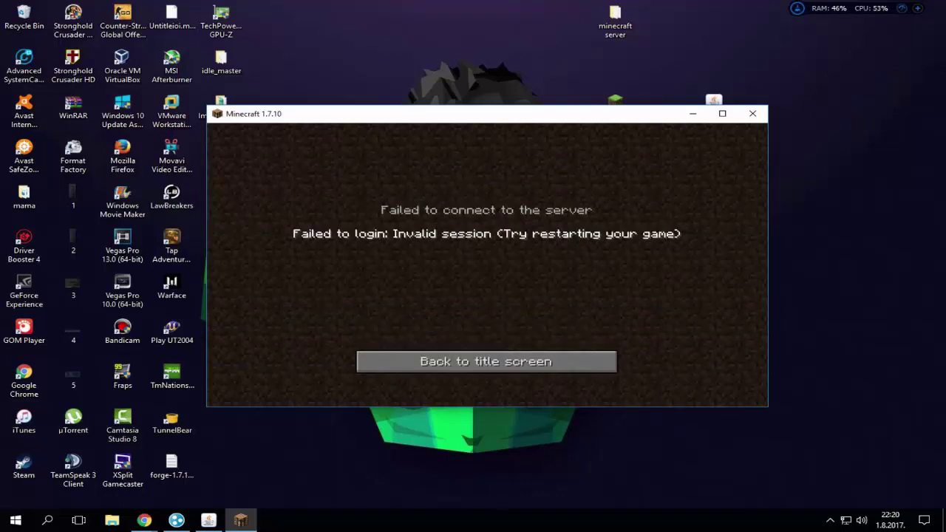
{"action": "left_click", "coordinate": [484, 360]}
{"action": "double_click", "coordinate": [477, 245]}
{"action": "left_click", "coordinate": [486, 361]}
Minimize the game and shut down the running Minecraft server with the stop command
{"action": "left_click", "coordinate": [693, 113]}
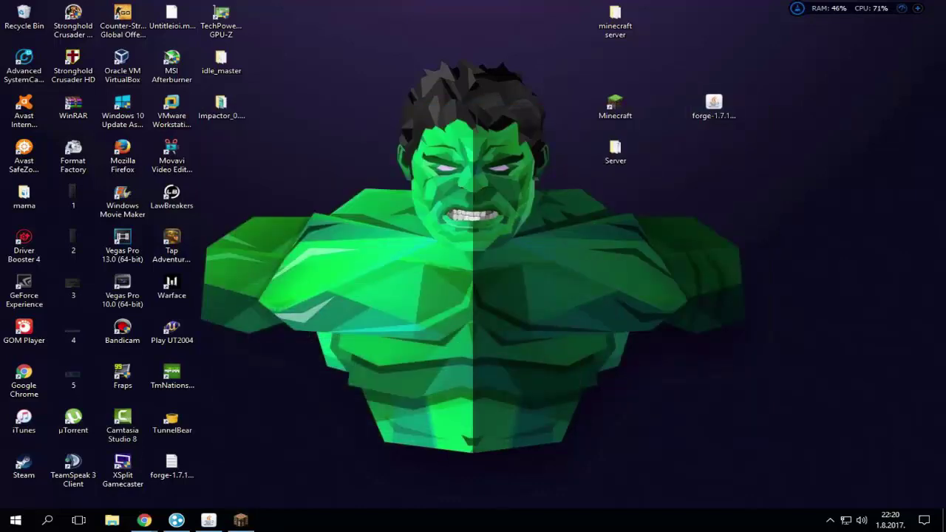
{"action": "left_click", "coordinate": [209, 520]}
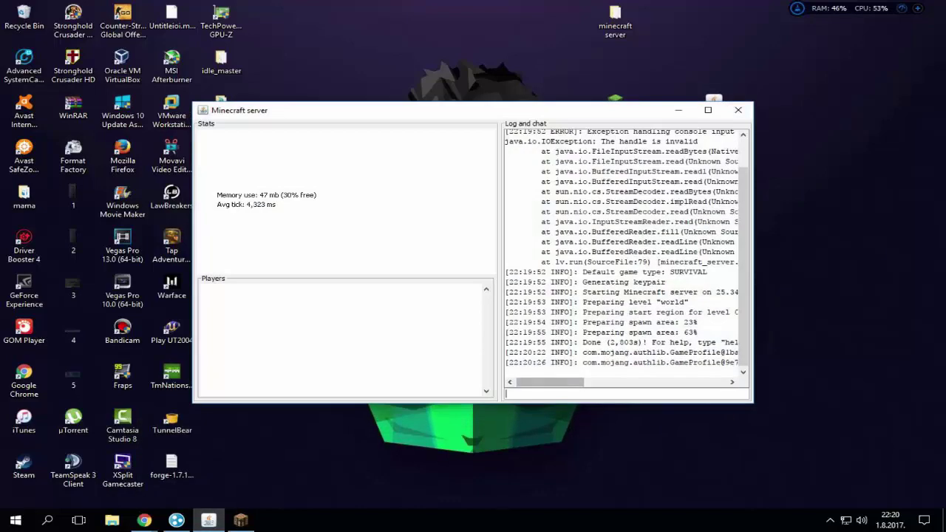
{"action": "type", "text": "stop"}
{"action": "key", "text": "Return"}
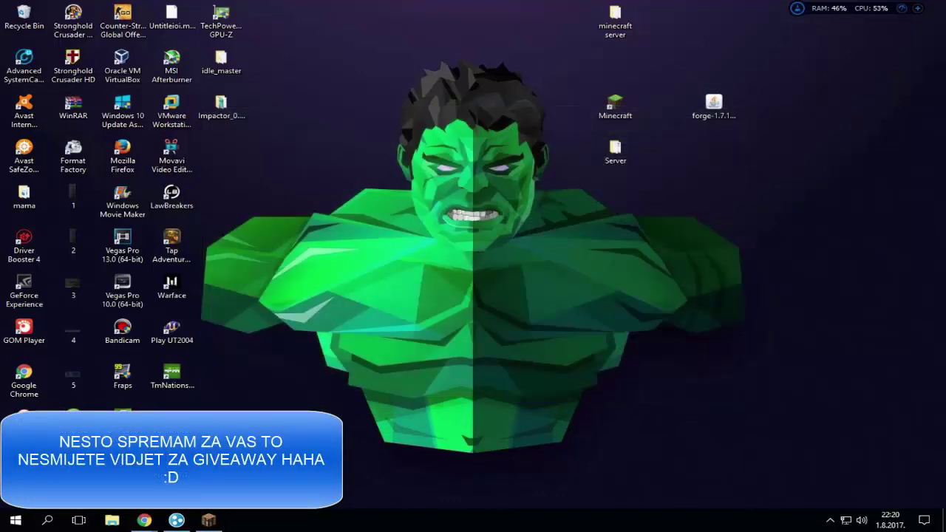
Set online-mode to false in the Server folder's server properties file, then save and close it
{"action": "double_click", "coordinate": [615, 152]}
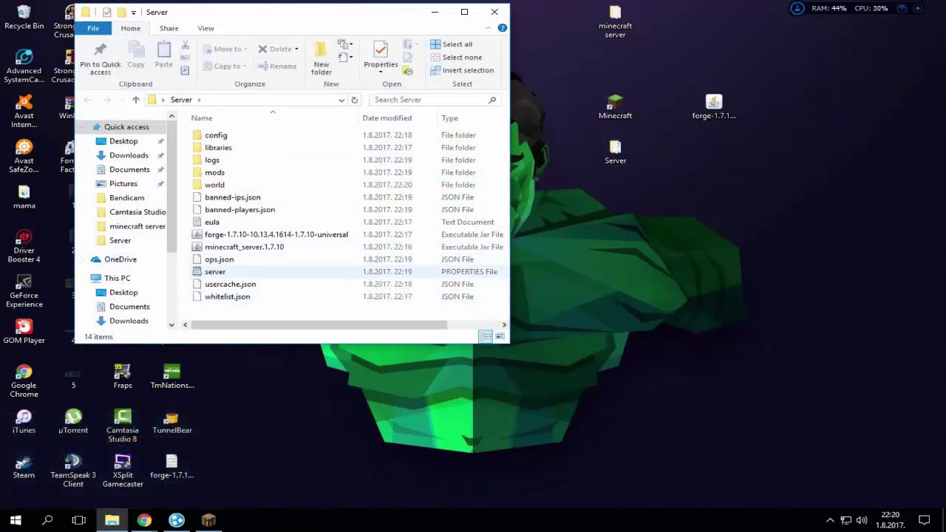
{"action": "double_click", "coordinate": [310, 272]}
{"action": "key", "text": "Return"}
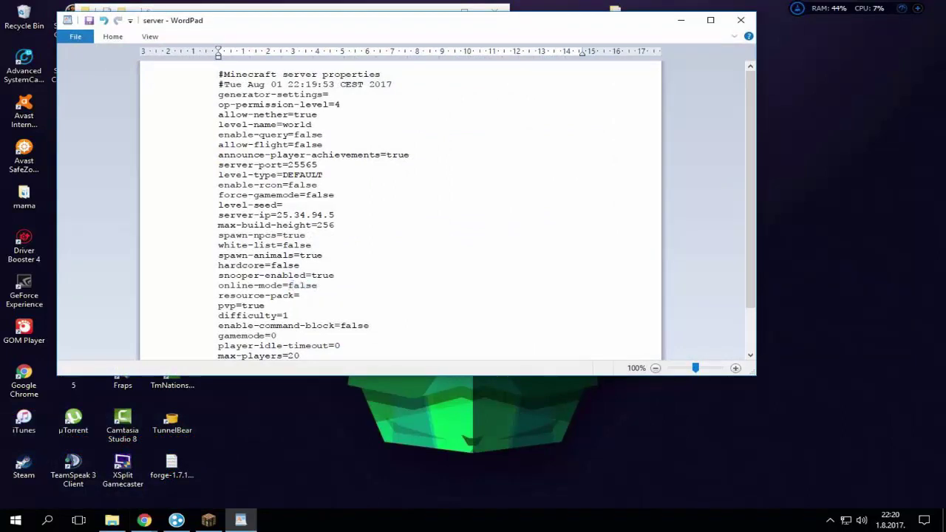
{"action": "left_click", "coordinate": [741, 20]}
Launch minecraft_server.1.7.10 again, check its startup log, and minimize the server window to return to the game
{"action": "left_click", "coordinate": [371, 209]}
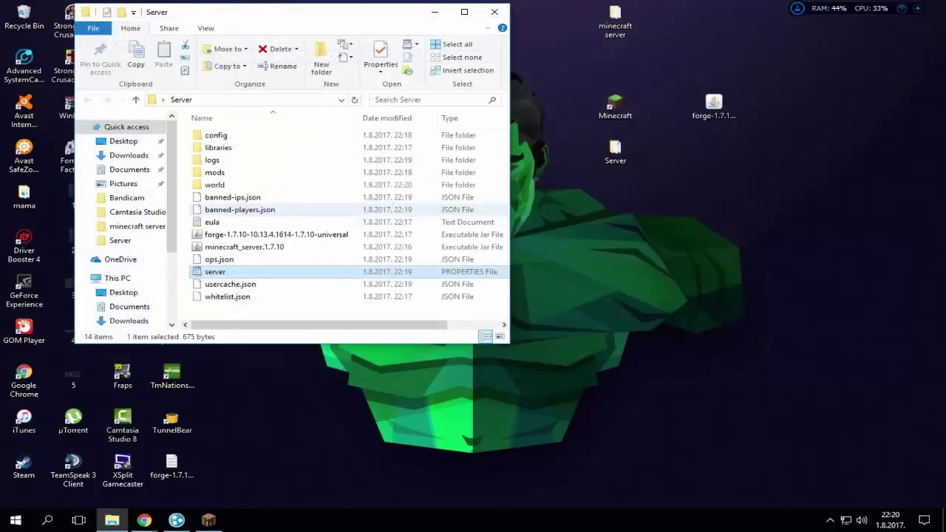
{"action": "left_click", "coordinate": [244, 247]}
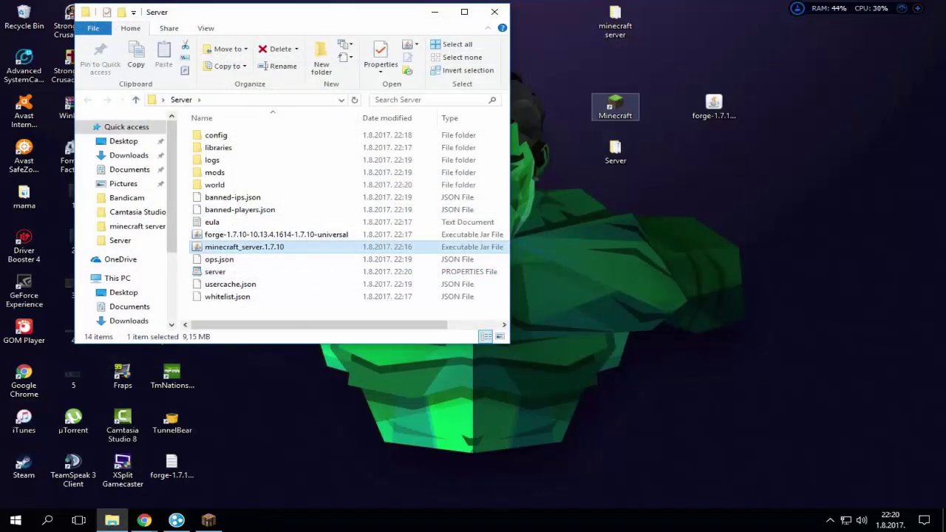
{"action": "left_click", "coordinate": [209, 521]}
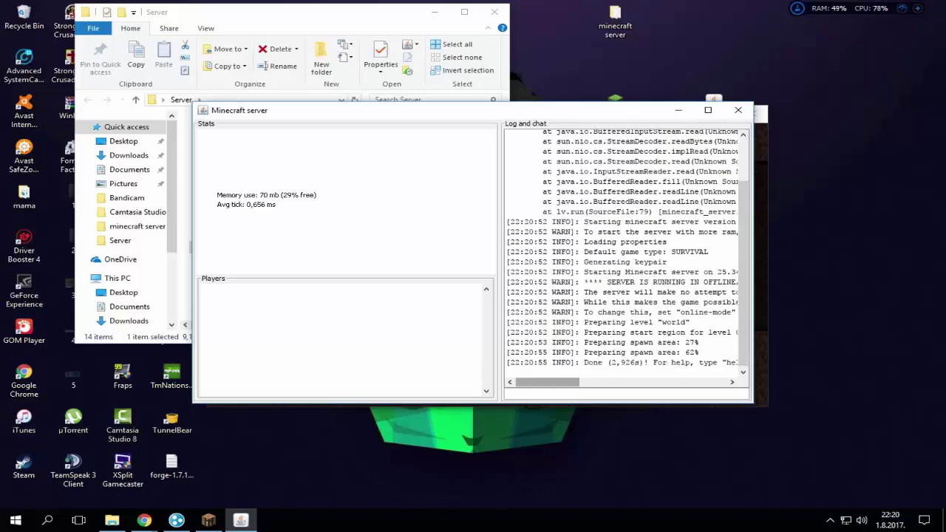
{"action": "mouse_move", "coordinate": [547, 382]}
{"action": "left_mouse_down"}
{"action": "mouse_move", "coordinate": [608, 382]}
{"action": "mouse_move", "coordinate": [548, 382]}
{"action": "left_mouse_up"}
{"action": "left_click", "coordinate": [679, 110]}
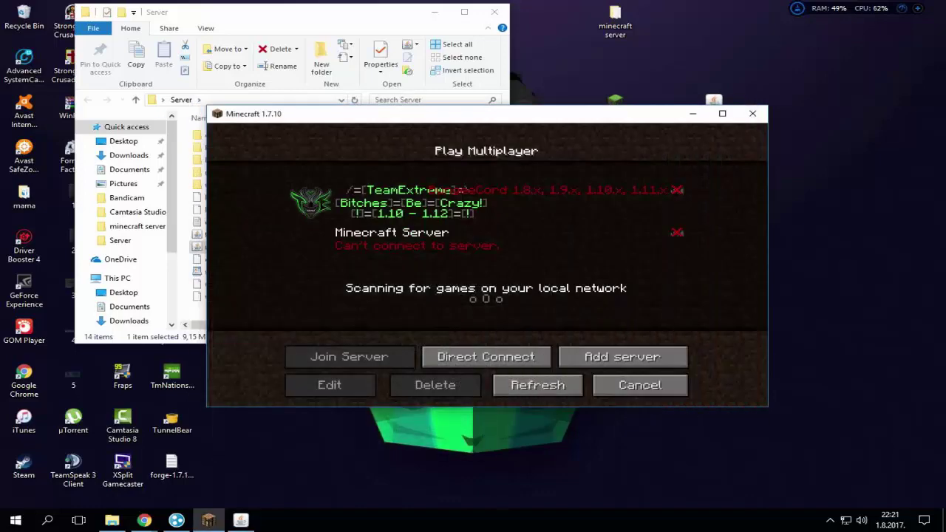
Refresh the multiplayer list, join Minecraft Server, and look over the world and the player's inventory
{"action": "left_click", "coordinate": [537, 385]}
{"action": "double_click", "coordinate": [473, 240]}
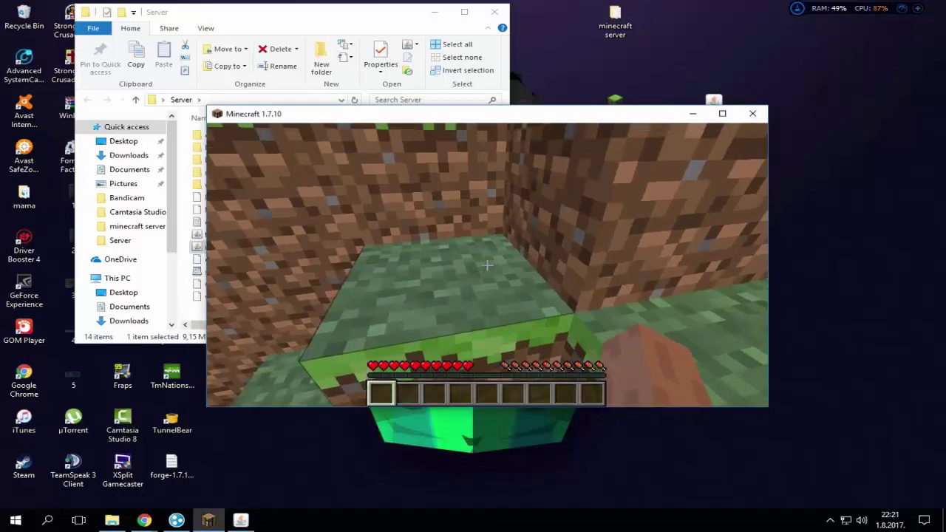
{"action": "key", "text": "e"}
{"action": "key", "text": "e"}
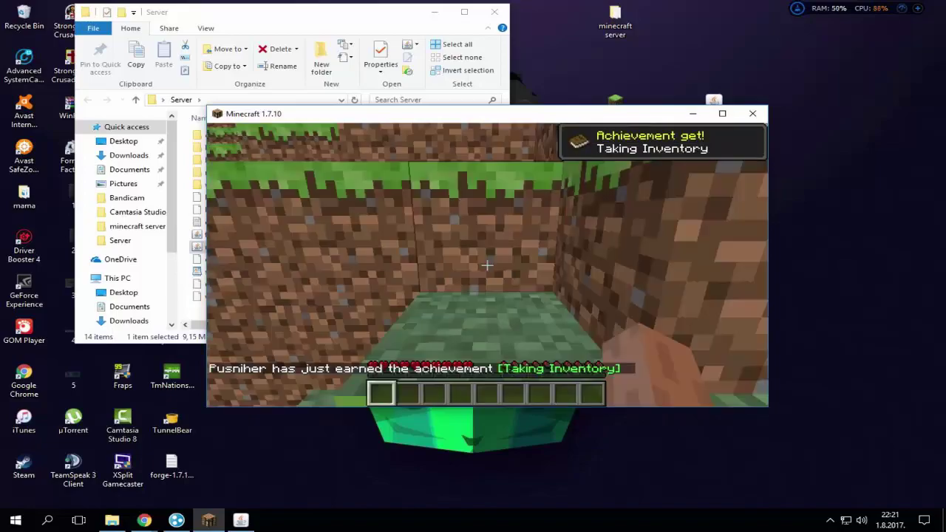
{"action": "key", "text": "e"}
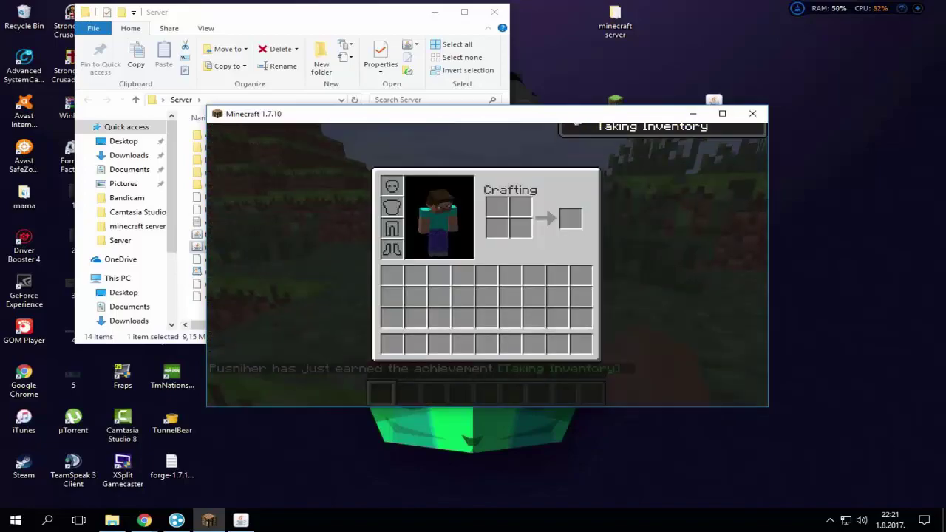
{"action": "key", "text": "e"}
{"action": "scroll", "coordinate": [488, 264], "scroll_direction": "down", "scroll_amount": 6}
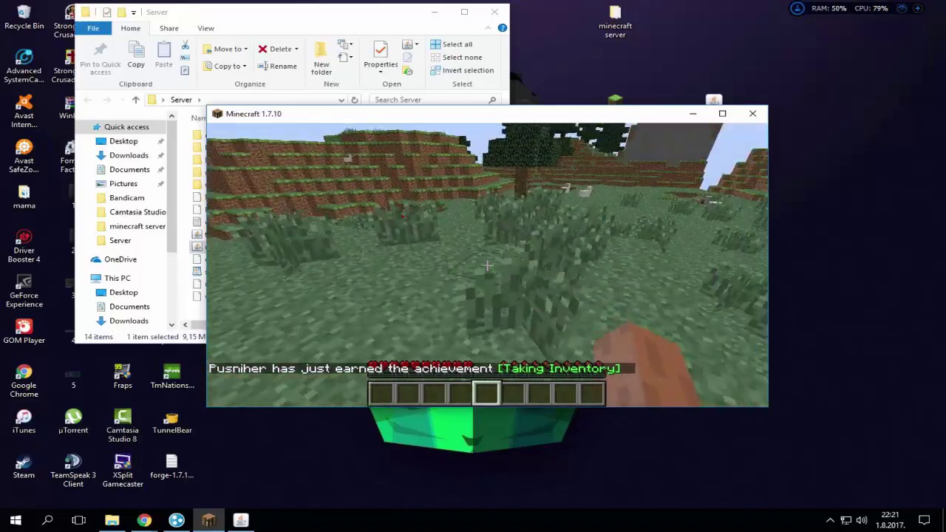
{"action": "key", "text": "e"}
{"action": "key", "text": "e"}
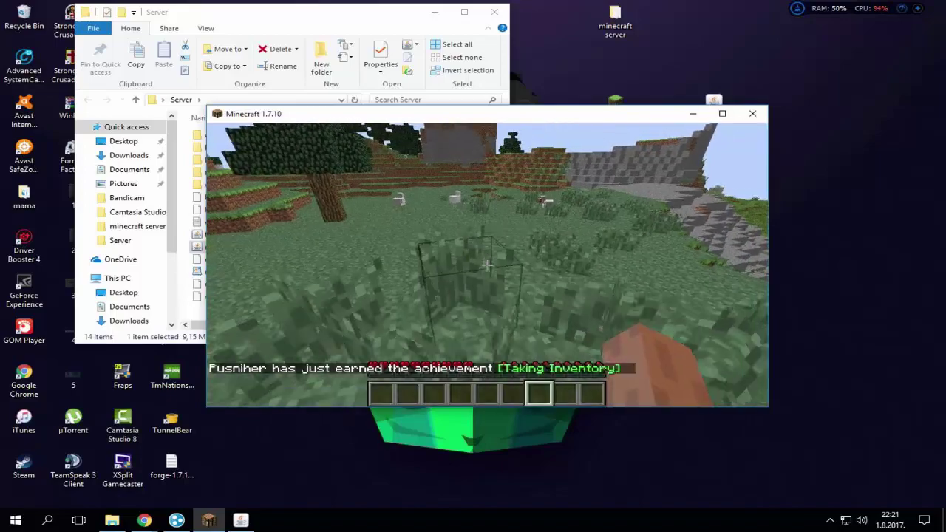
Try to switch to creative mode with the chat command /gamemode 1, and pause the game
{"action": "key", "text": "t"}
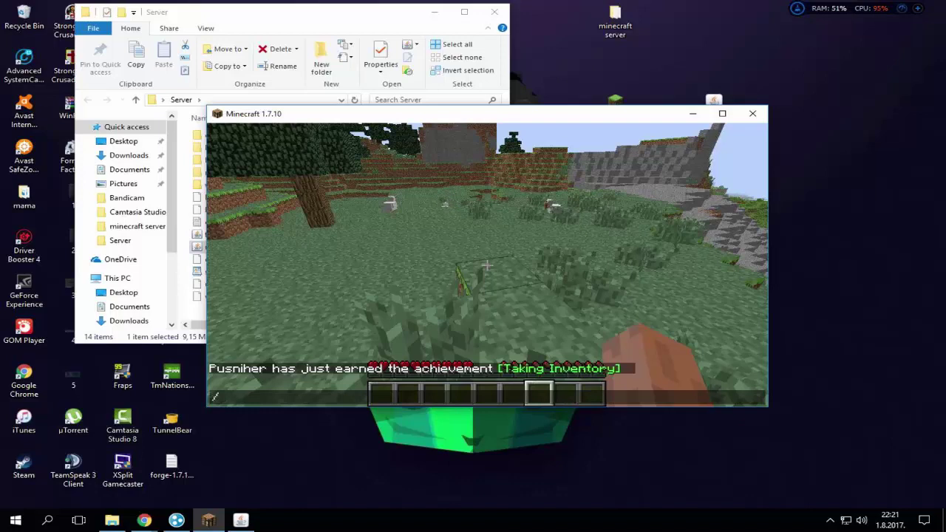
{"action": "type", "text": "/gamemode 1"}
{"action": "key", "text": "Return"}
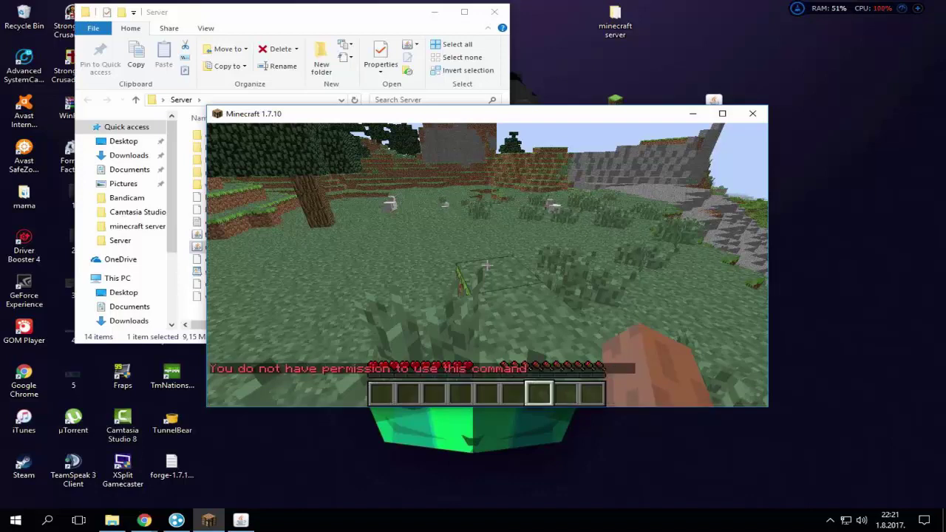
{"action": "key", "text": "Escape"}
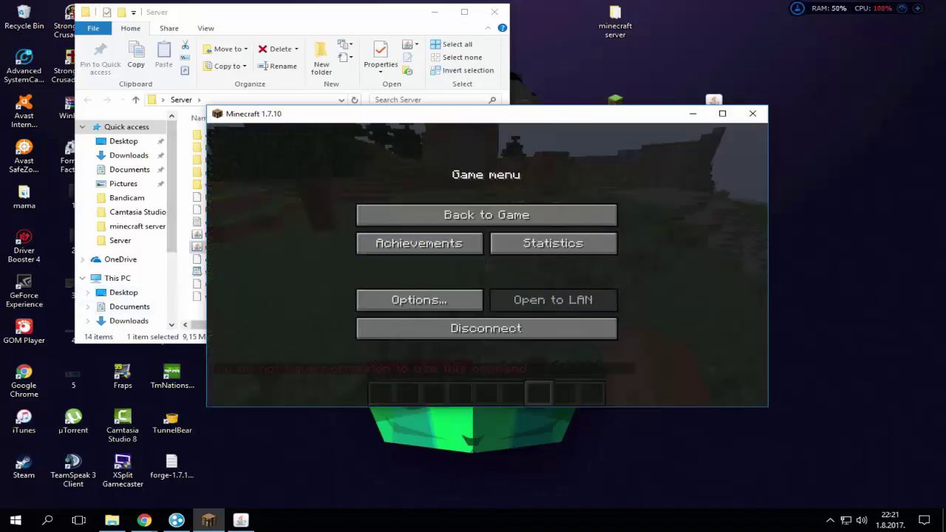
Try to give the player operator rights with the op command in the server console, and resume the game
{"action": "left_click", "coordinate": [241, 520]}
{"action": "type", "text": "op Punihe"}
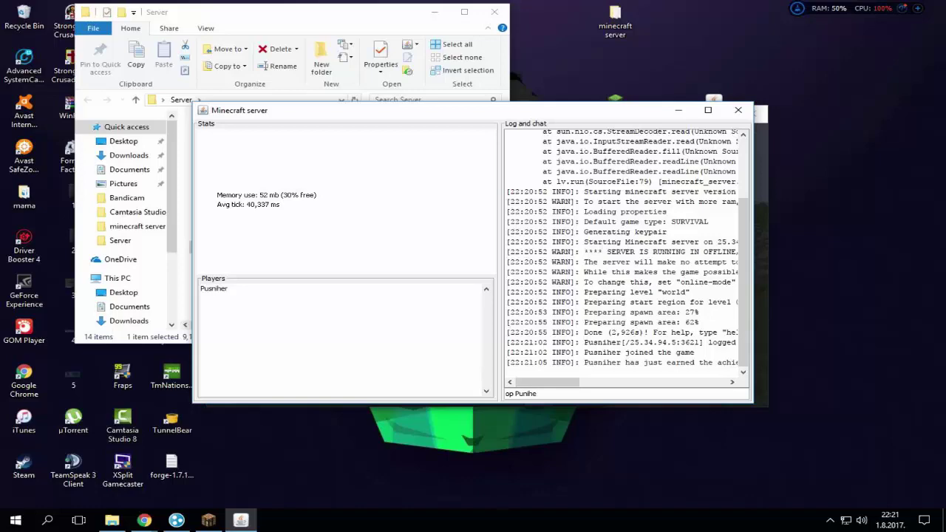
{"action": "left_click", "coordinate": [209, 520]}
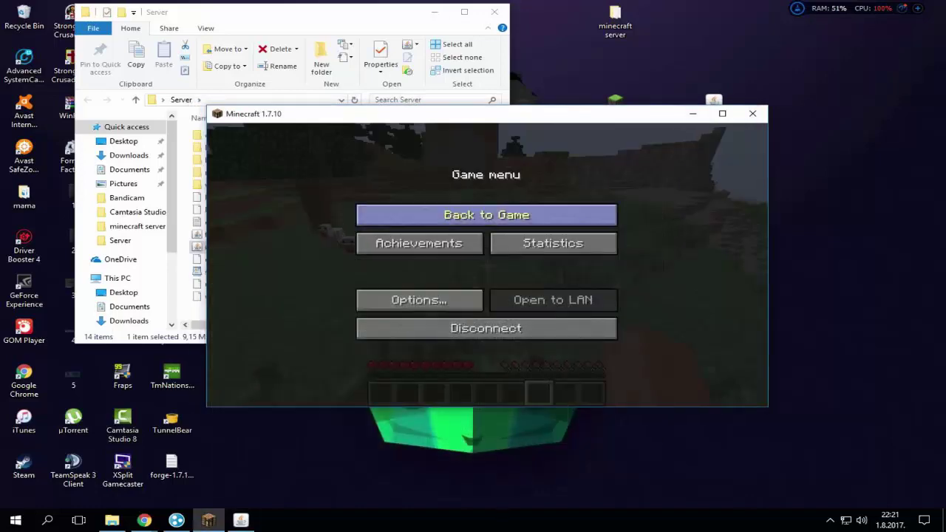
{"action": "left_click", "coordinate": [486, 213]}
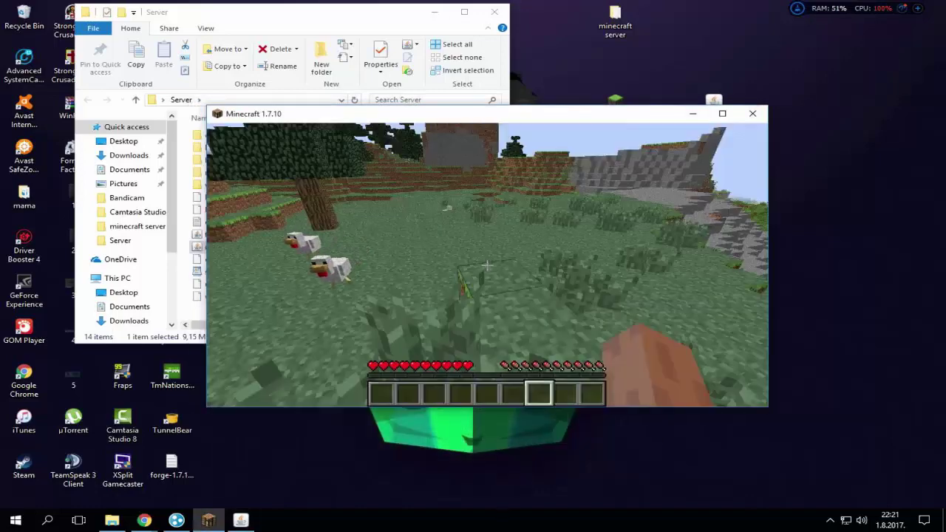
Check the inventory again and retry the /gamemode 1 command in the game chat
{"action": "key", "text": "e"}
{"action": "key", "text": "e"}
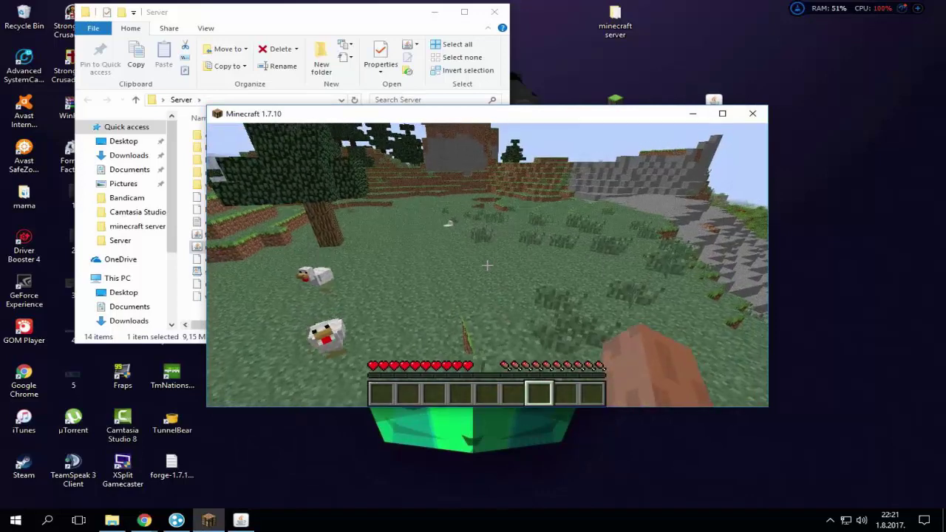
{"action": "key", "text": "t"}
{"action": "key", "text": "Escape"}
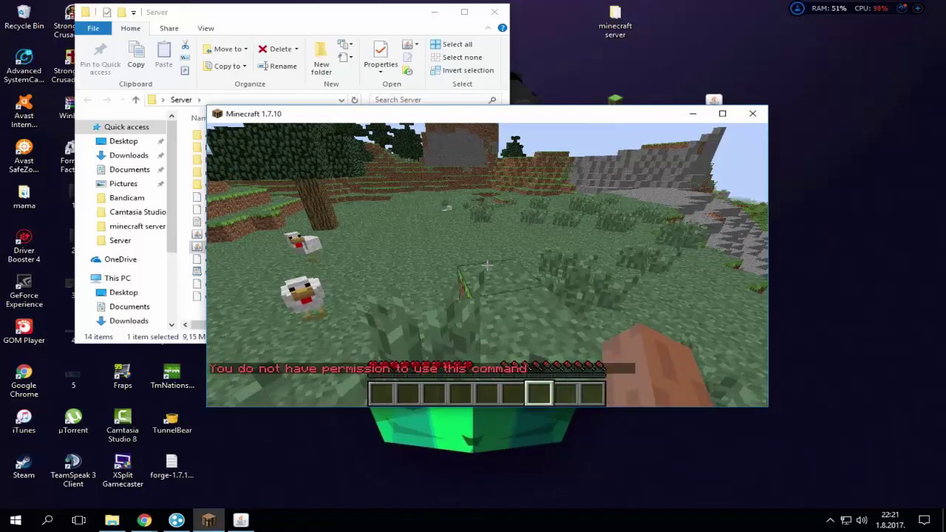
{"action": "key", "text": "t"}
{"action": "key", "text": "Up"}
{"action": "key", "text": "Return"}
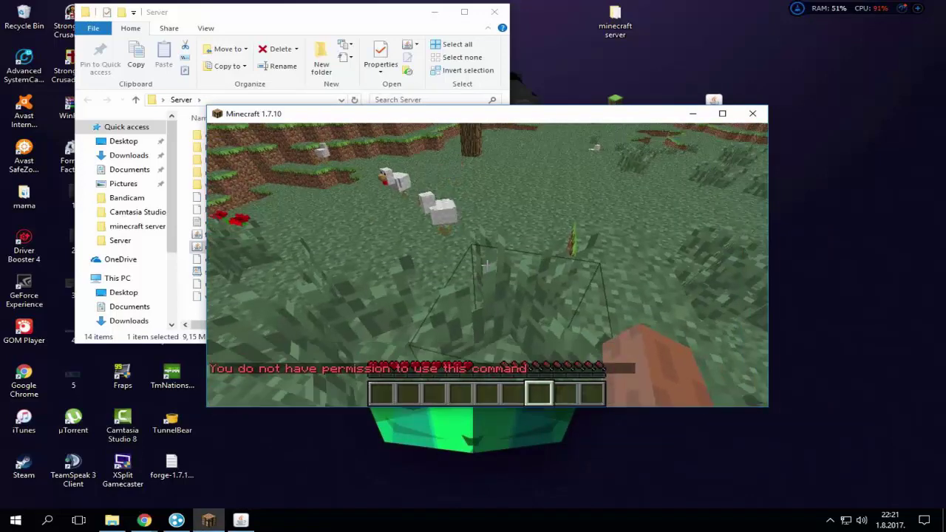
Pause the game and grant operator rights in the server console with the op command and the player's exact username
{"action": "key", "text": "Escape"}
{"action": "left_click", "coordinate": [241, 521]}
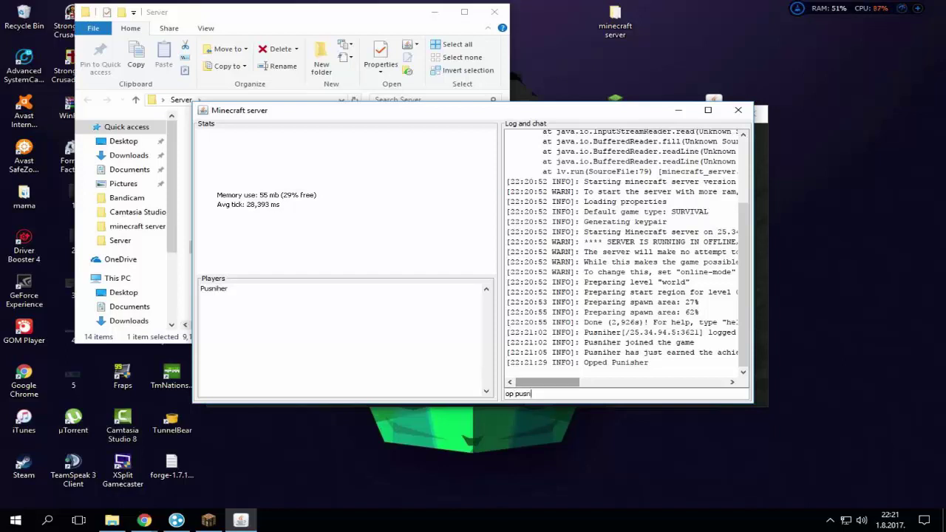
{"action": "type", "text": "op pusniher"}
{"action": "key", "text": "Return"}
{"action": "key", "text": "alt+Tab"}
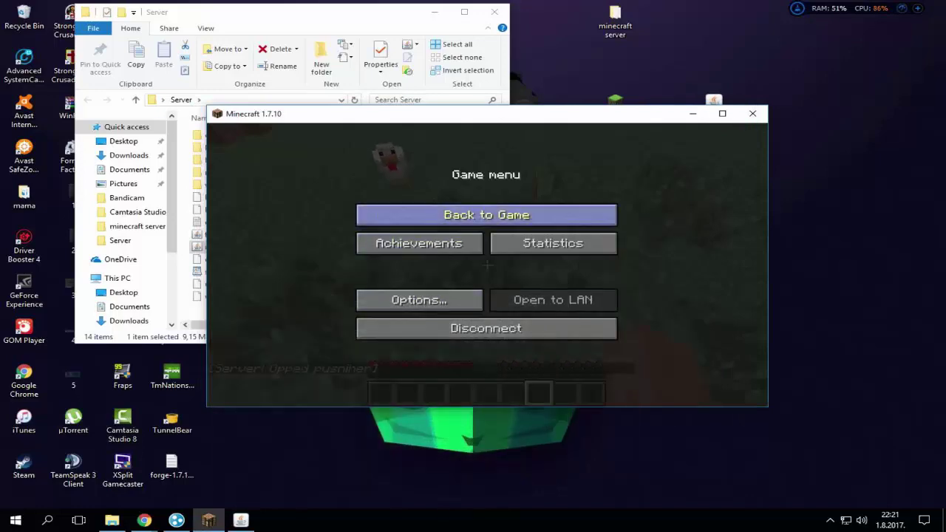
Resume the game and switch to creative mode by running the previous chat command /gamemode 1 again
{"action": "left_click", "coordinate": [486, 214]}
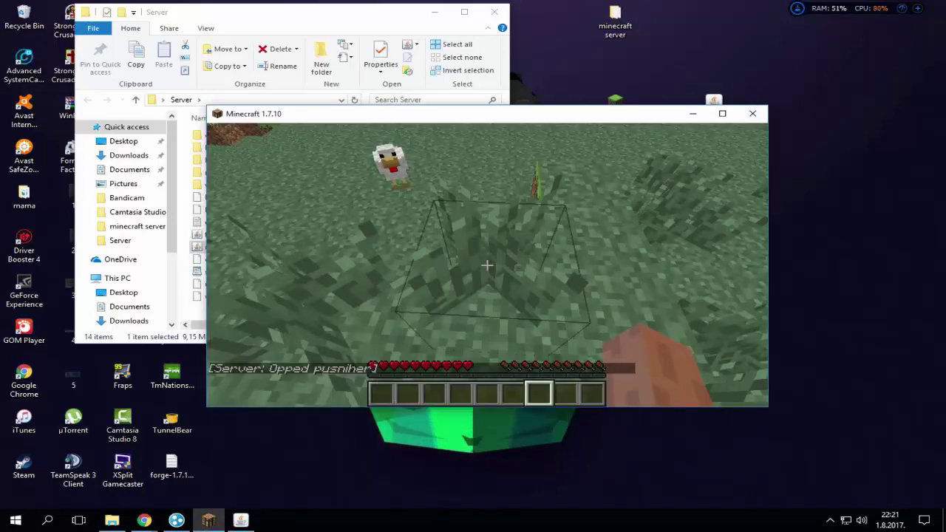
{"action": "key", "text": "t"}
{"action": "key", "text": "Up"}
{"action": "key", "text": "Return"}
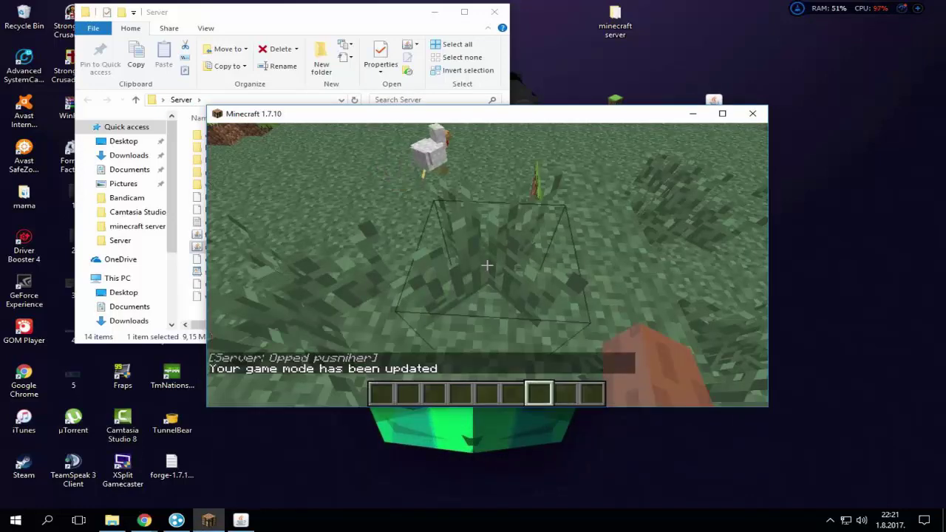
Look through the creative inventory's item categories, including Materials, to check which mod items are available
{"action": "key", "text": "e"}
{"action": "key", "text": "e"}
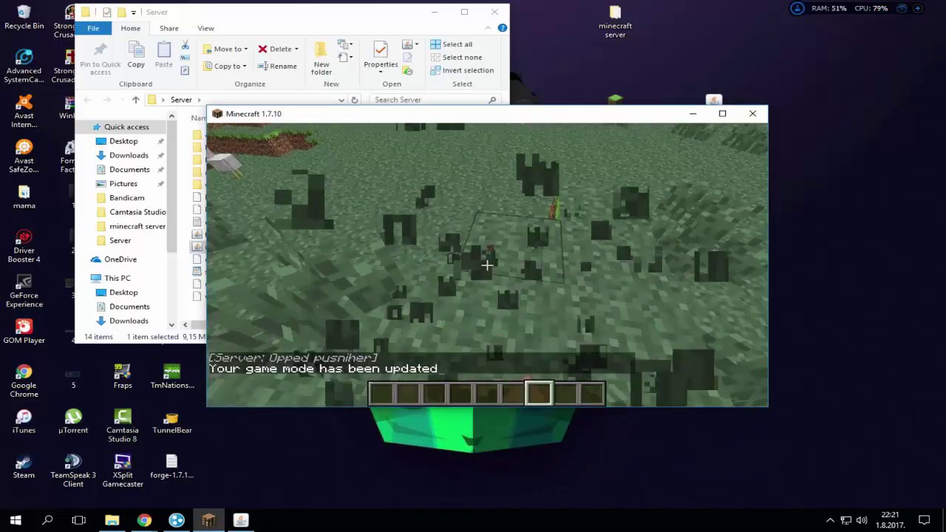
{"action": "key", "text": "e"}
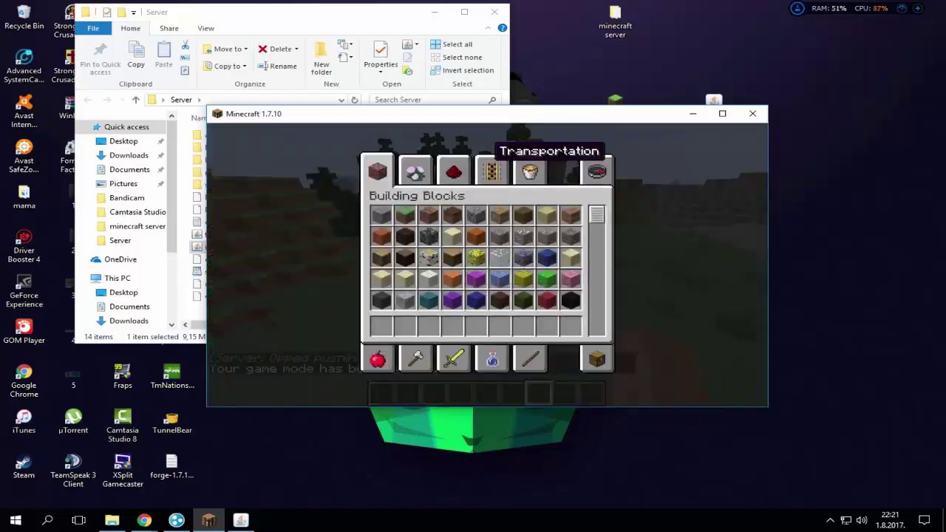
{"action": "left_click", "coordinate": [531, 169]}
{"action": "left_click", "coordinate": [597, 360]}
{"action": "left_click", "coordinate": [530, 361]}
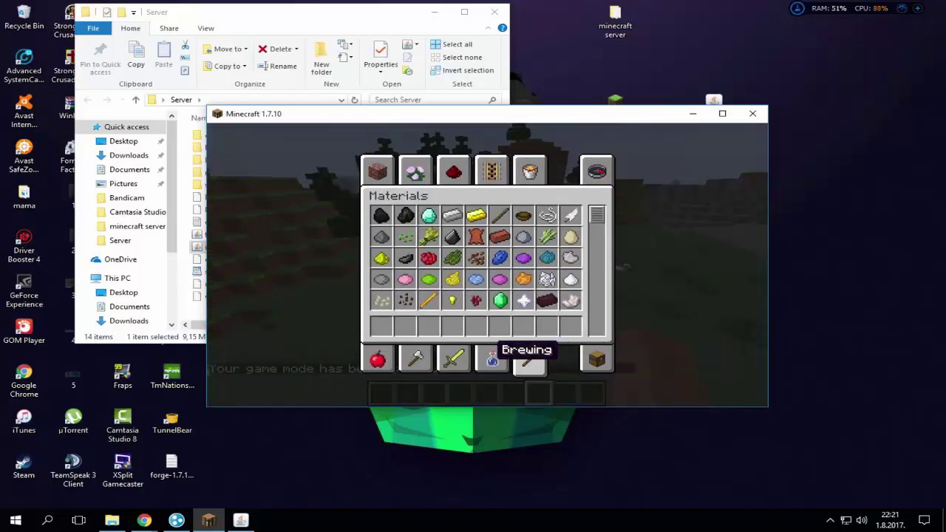
{"action": "left_click", "coordinate": [453, 360]}
{"action": "left_click", "coordinate": [380, 360]}
{"action": "key", "text": "e"}
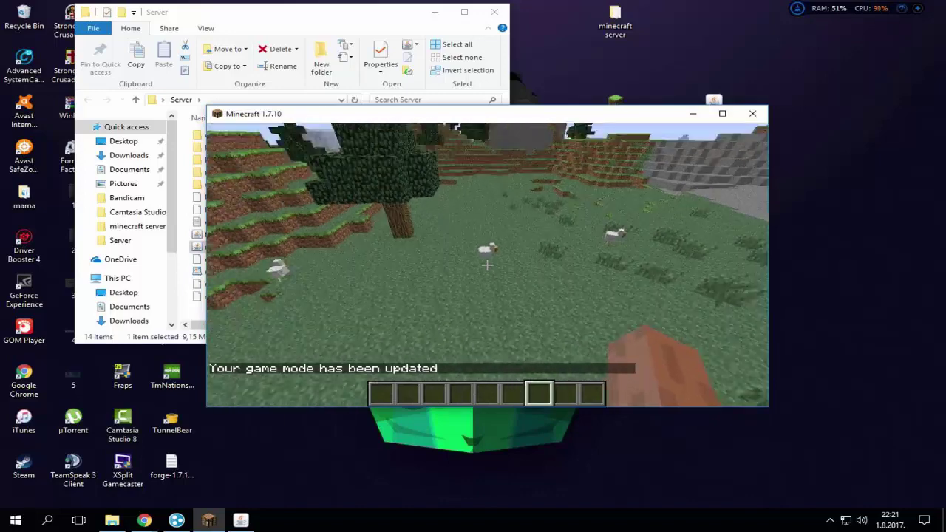
Close the running Minecraft game, reopen the Minecraft launcher and log in with the player's username
{"action": "key", "text": "Escape"}
{"action": "left_click", "coordinate": [752, 113]}
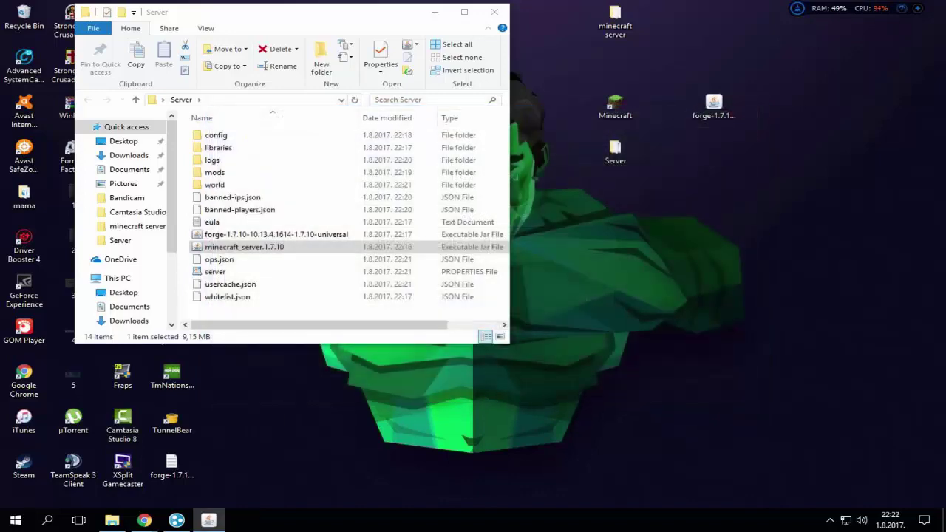
{"action": "double_click", "coordinate": [615, 107]}
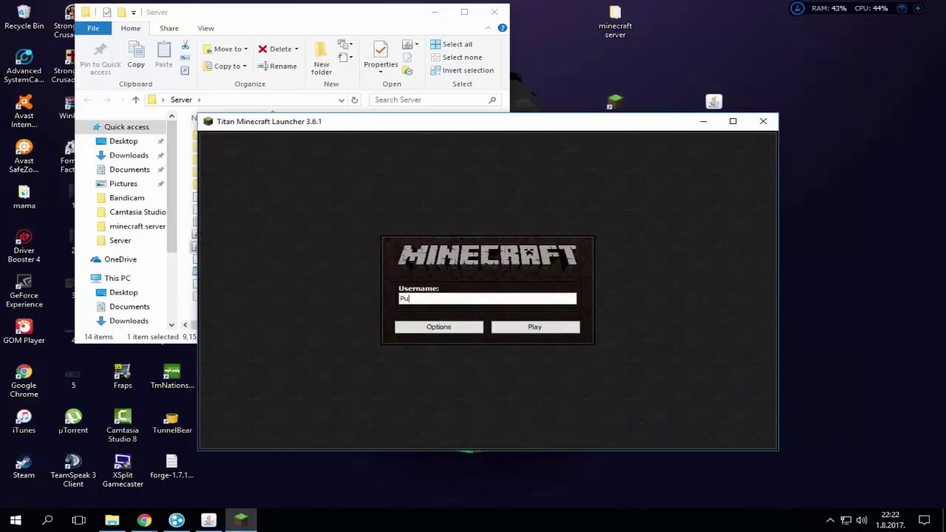
{"action": "type", "text": "Pusniher"}
{"action": "key", "text": "Return"}
Choose the Forge version of Minecraft 1.7.10 in the launcher and start the game
{"action": "left_click", "coordinate": [298, 441]}
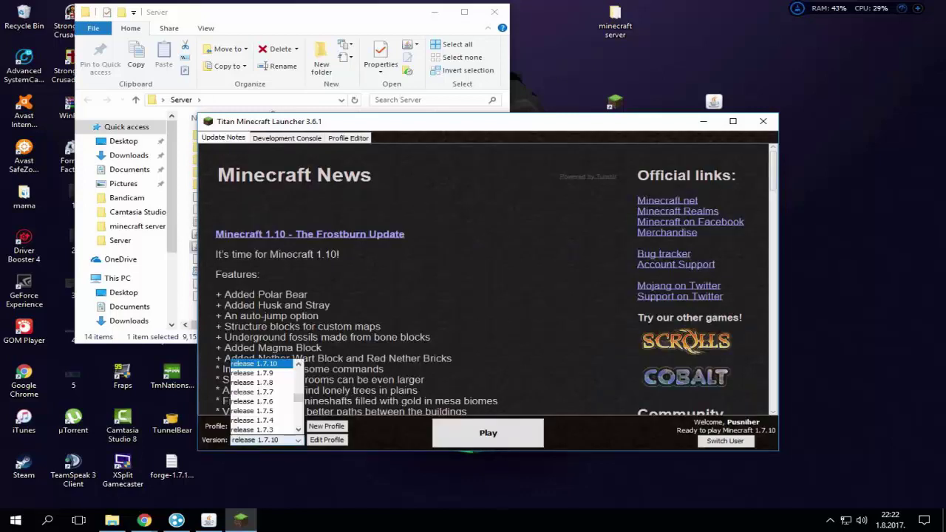
{"action": "scroll", "coordinate": [266, 425], "scroll_direction": "down", "scroll_amount": 6}
{"action": "left_click", "coordinate": [263, 430]}
{"action": "left_click", "coordinate": [488, 433]}
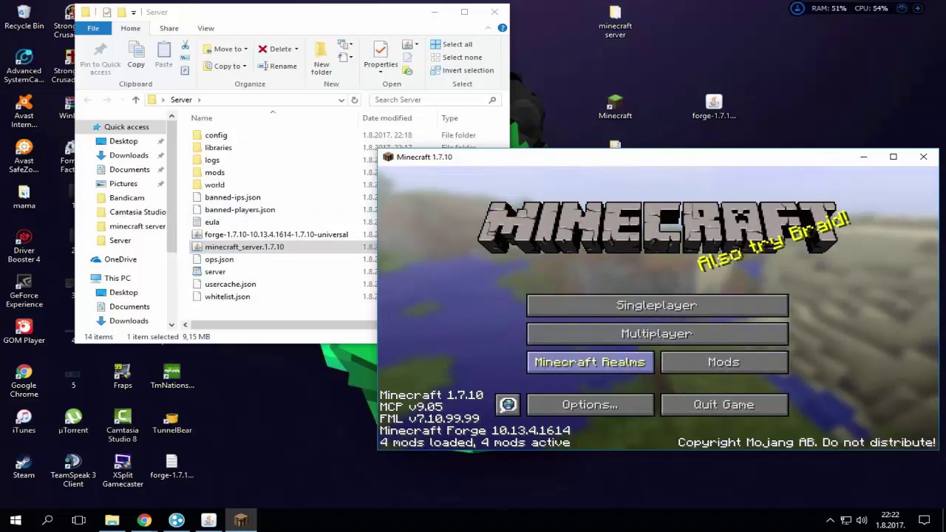
Join the multiplayer server and examine the Rival Rebels items on page 2 of the creative inventory
{"action": "left_click", "coordinate": [657, 334]}
{"action": "double_click", "coordinate": [657, 287]}
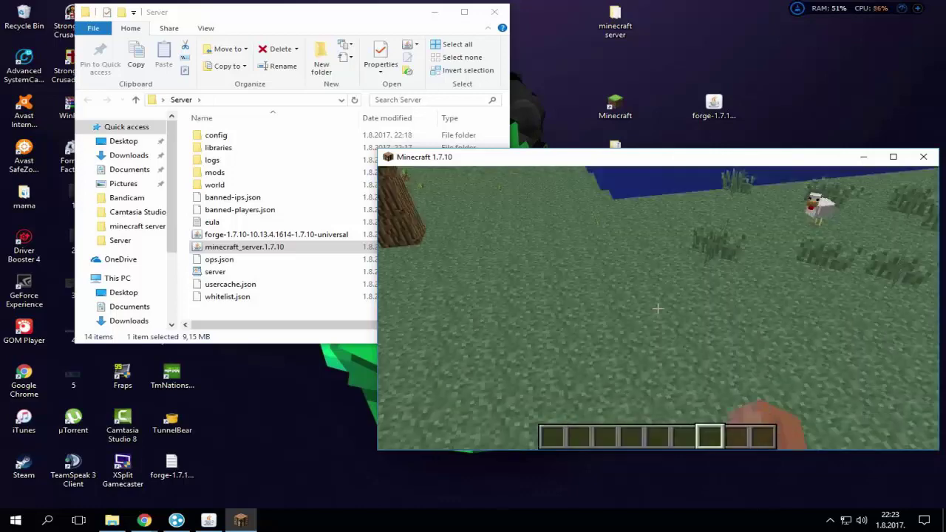
{"action": "key", "text": "e"}
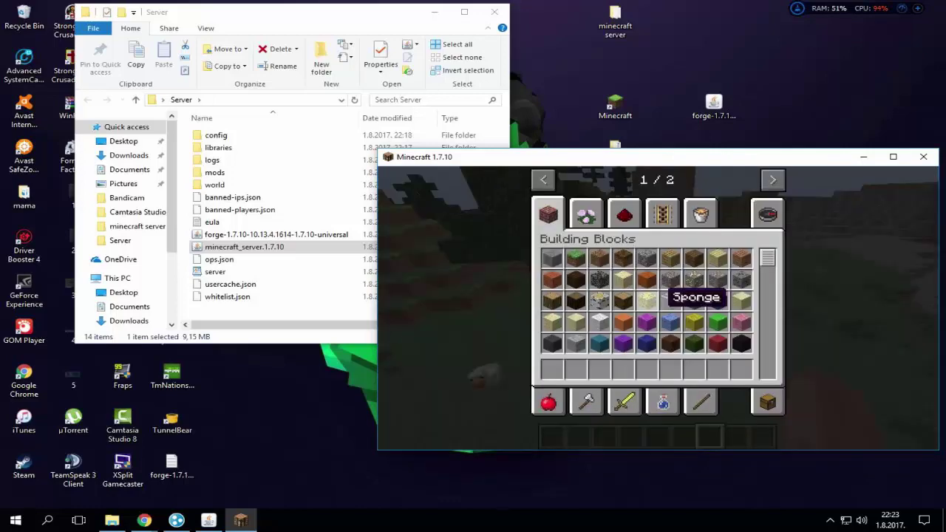
{"action": "left_click", "coordinate": [773, 180]}
{"action": "left_click", "coordinate": [586, 214]}
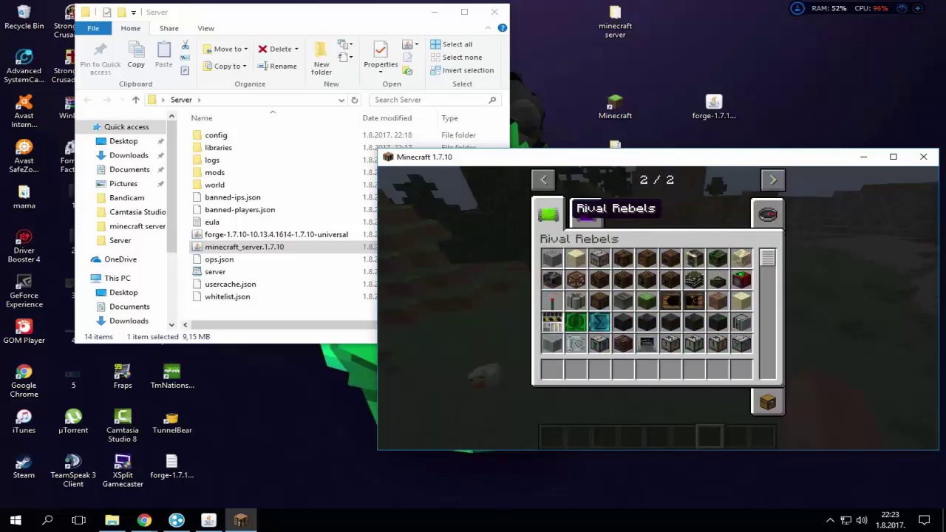
Close the Minecraft game and the Server folder window
{"action": "left_click", "coordinate": [923, 157]}
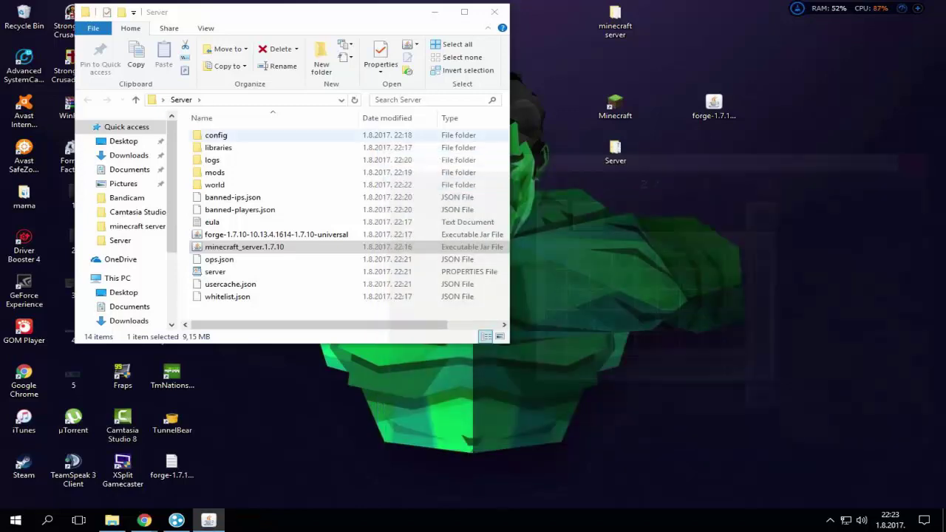
{"action": "left_click", "coordinate": [495, 12]}
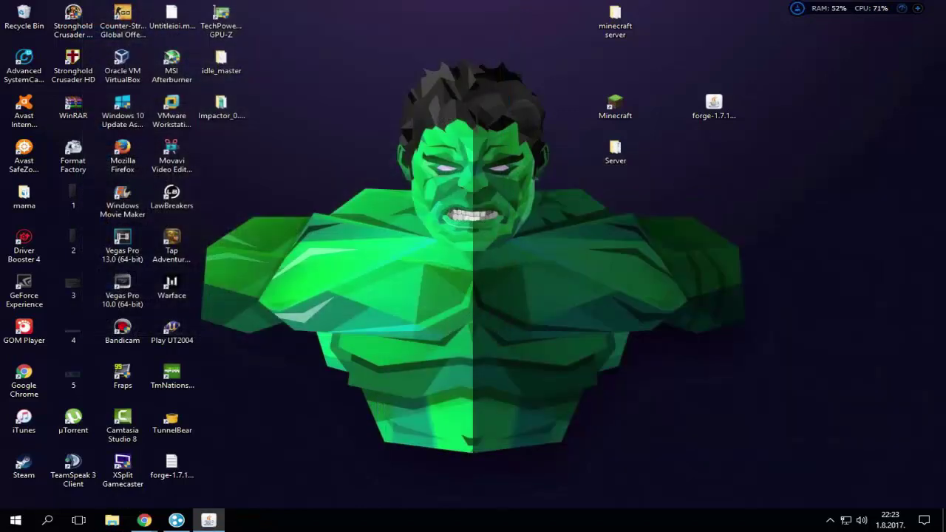